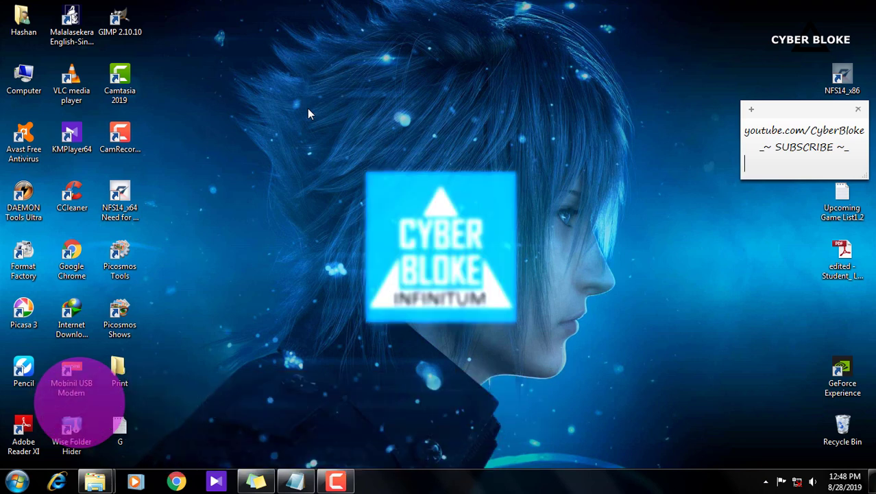
# - Launch GIMP and bring up the settings for creating a new image
pyautogui.click(114, 20)
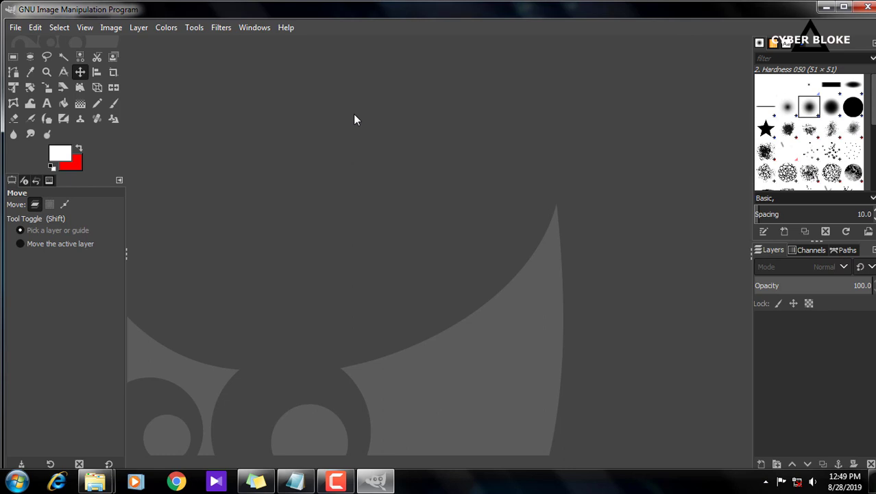
pyautogui.click(15, 27)
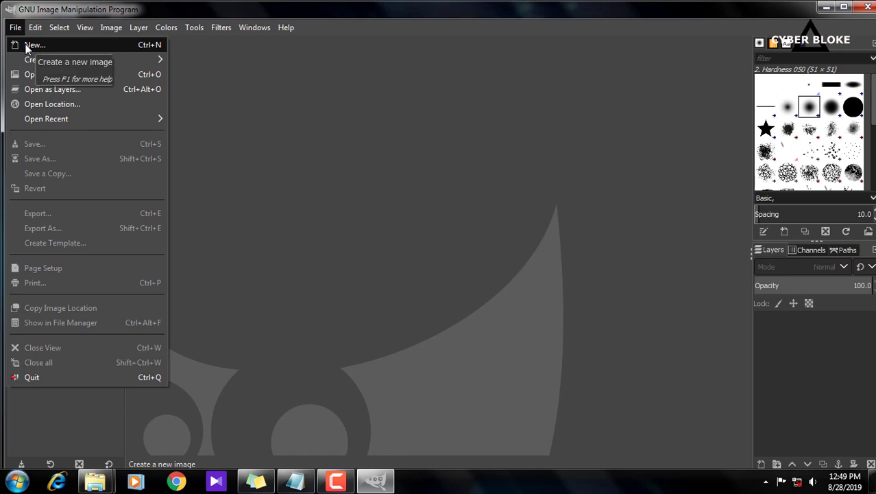
pyautogui.click(75, 44)
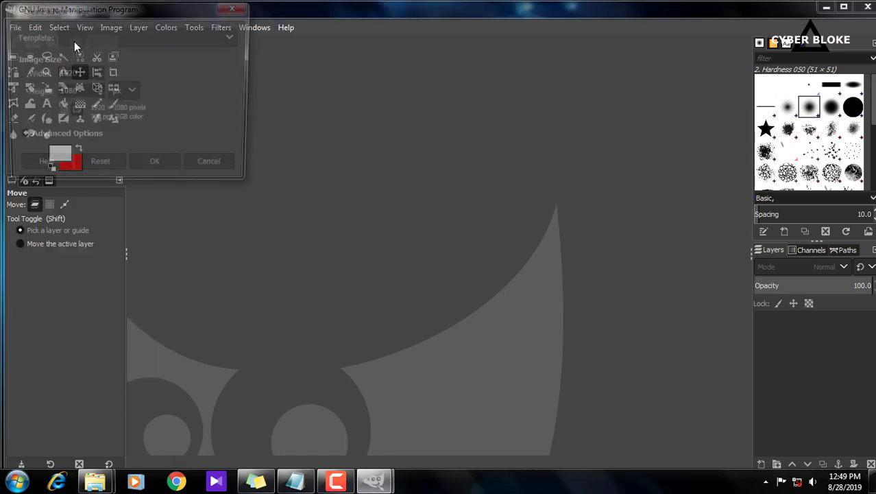
pyautogui.moveTo(127, 13); pyautogui.dragTo(368, 92)
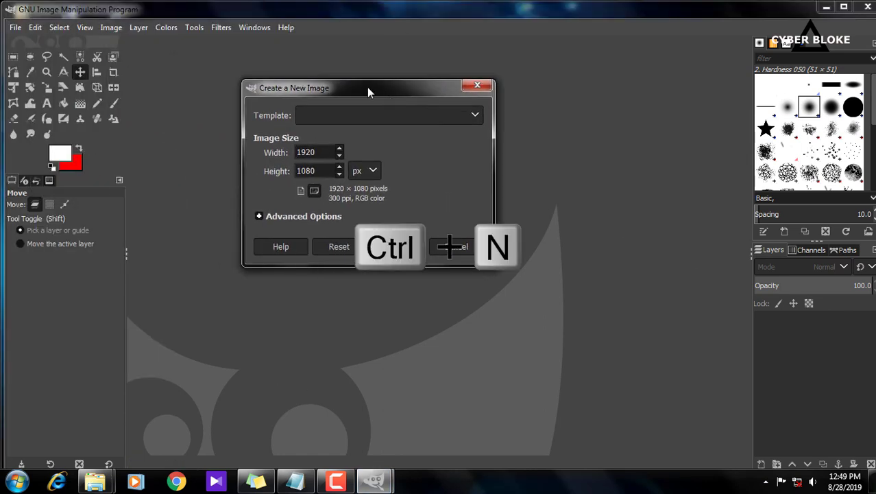
# - Switch the new image to portrait orientation and back to landscape at 1920 × 1080 px
pyautogui.click(314, 153)
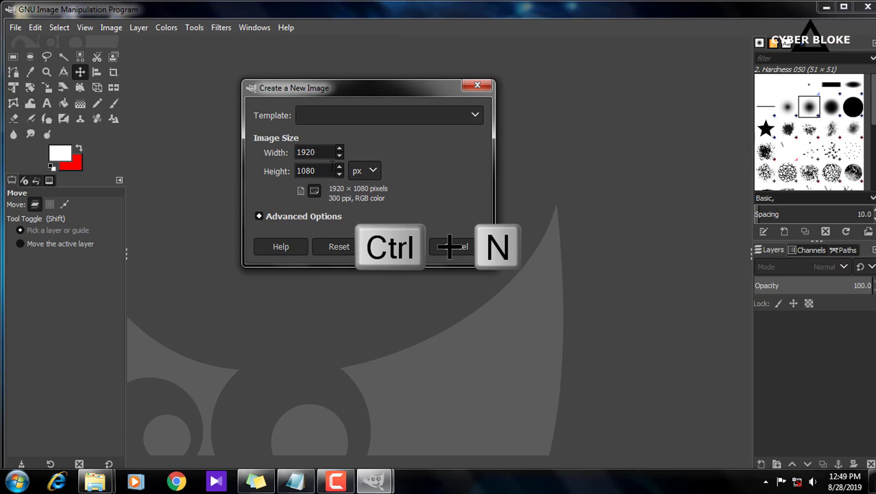
pyautogui.click(301, 192)
pyautogui.click(303, 193)
pyautogui.click(304, 193)
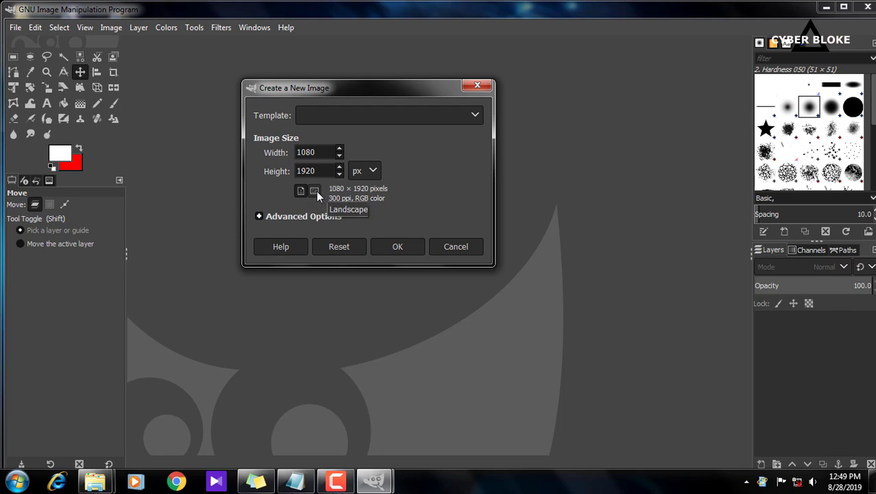
pyautogui.click(316, 190)
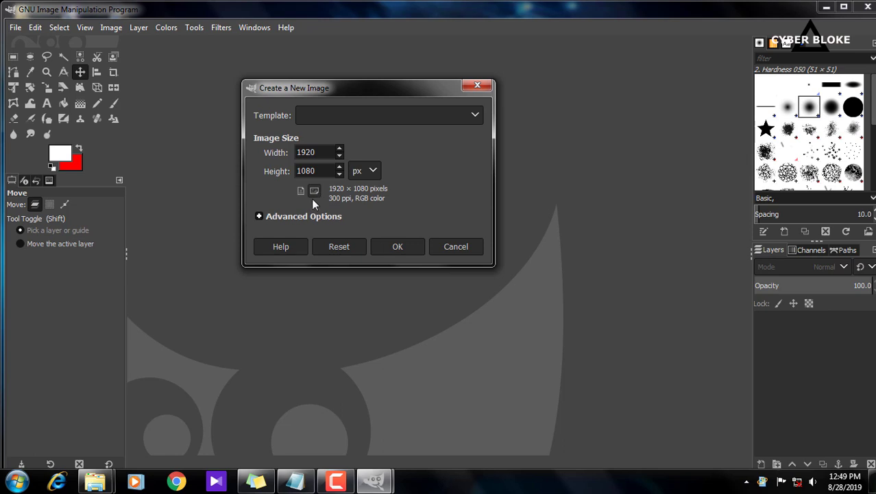
# - Expand the new image's advanced options and examine the available size units and color space choices
pyautogui.click(259, 217)
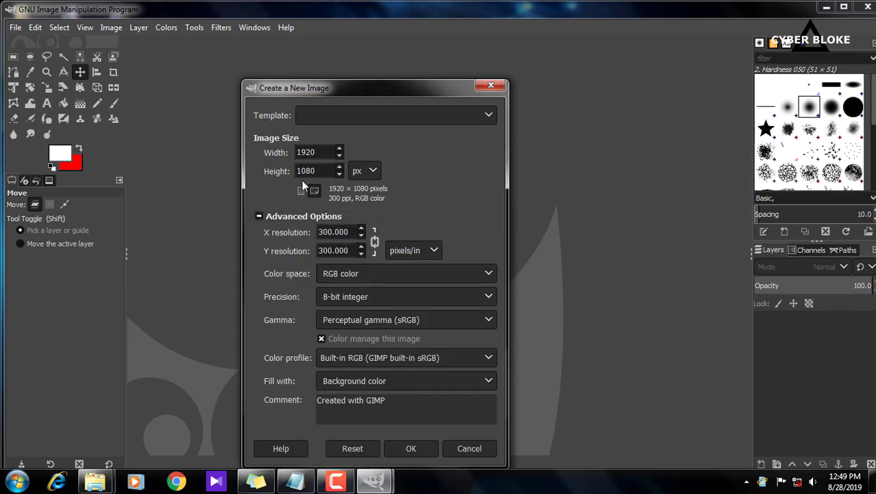
pyautogui.moveTo(388, 95); pyautogui.dragTo(391, 63)
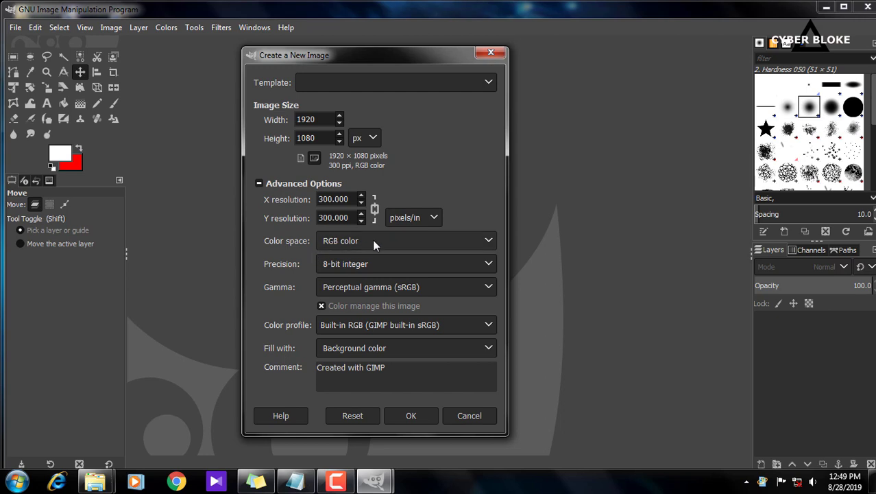
pyautogui.click(372, 141)
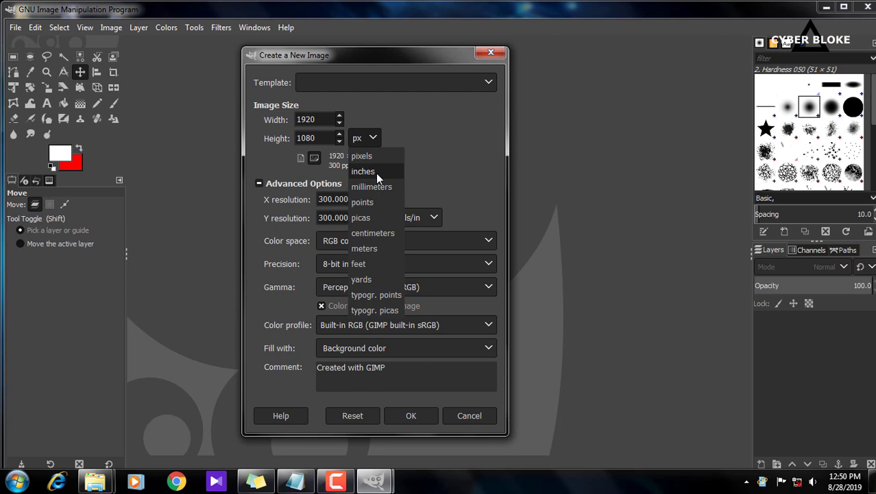
pyautogui.click(430, 173)
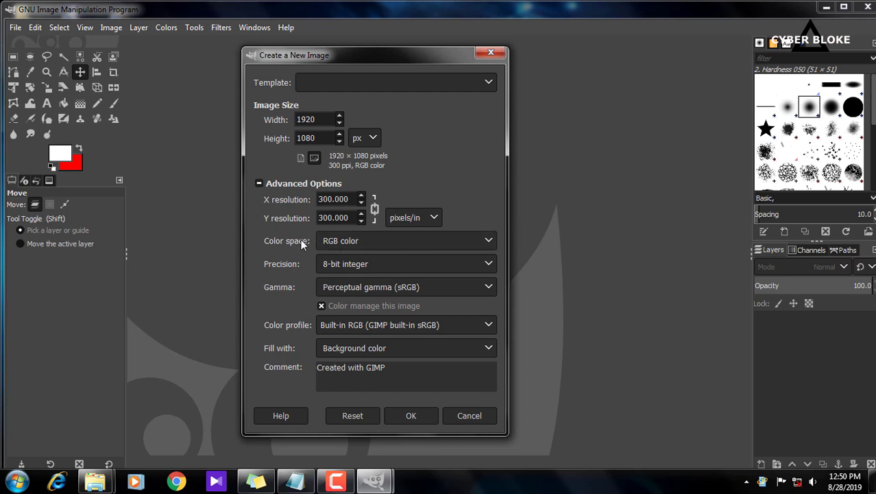
pyautogui.click(355, 241)
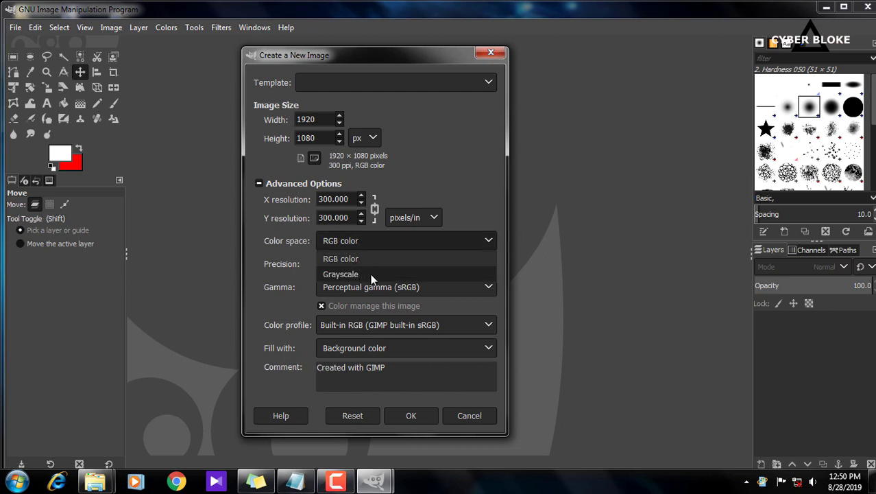
pyautogui.click(455, 241)
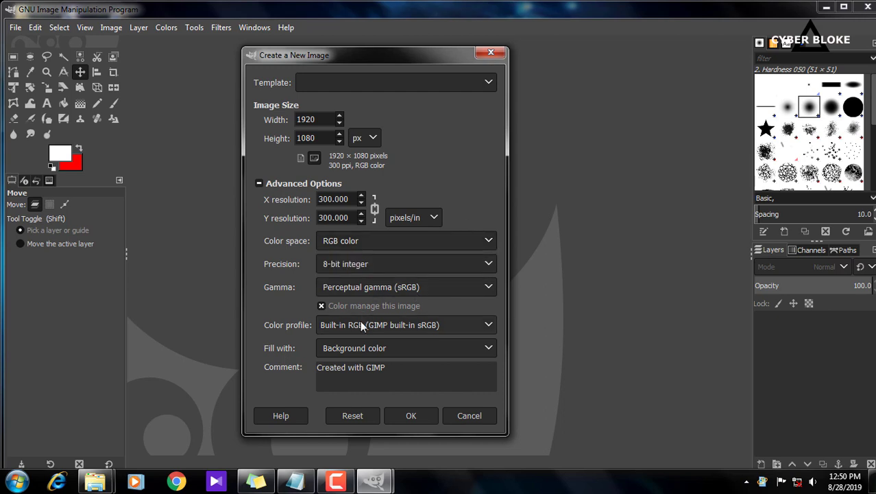
# - Fill the new image with the background color, append "by Cyber Bloke." to the comment, and create it
pyautogui.click(353, 348)
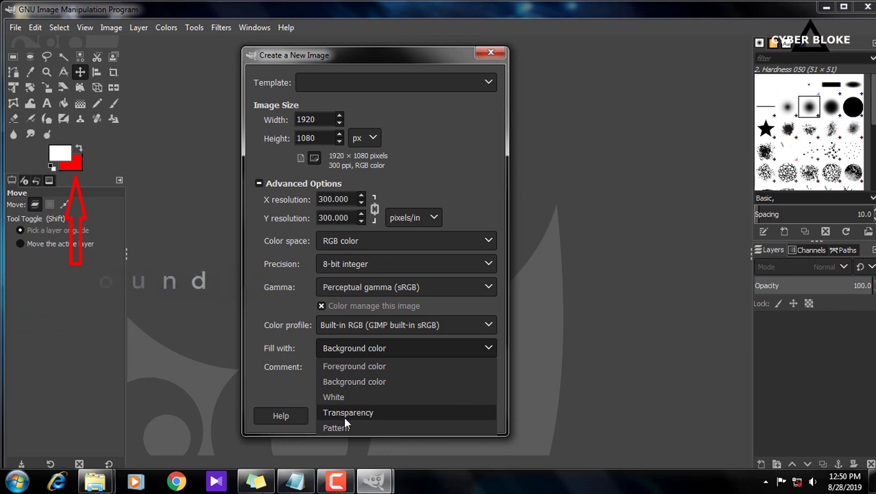
pyautogui.click(342, 381)
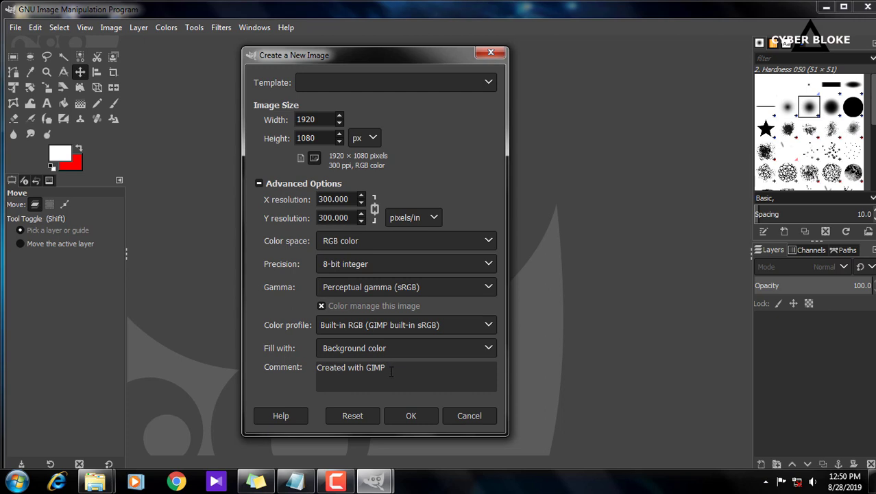
pyautogui.write('by Cyber Bloke.')
pyautogui.click(427, 415)
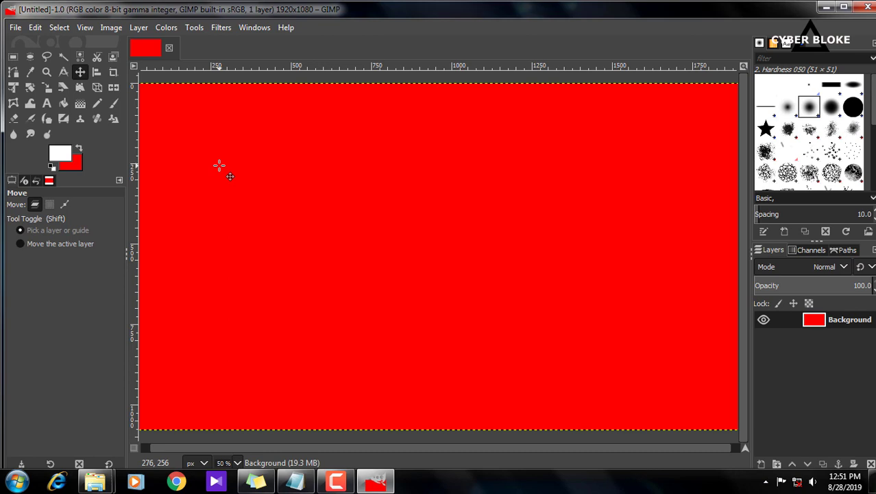
# - Fill the red canvas with the white foreground color using Bucket Fill, and close the image
pyautogui.click(64, 103)
pyautogui.click(347, 201)
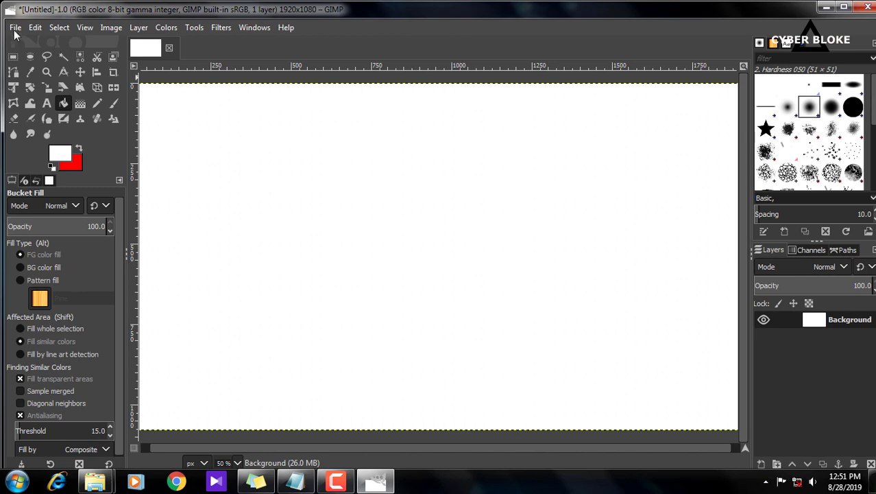
pyautogui.hotkey('ctrl', 'w')
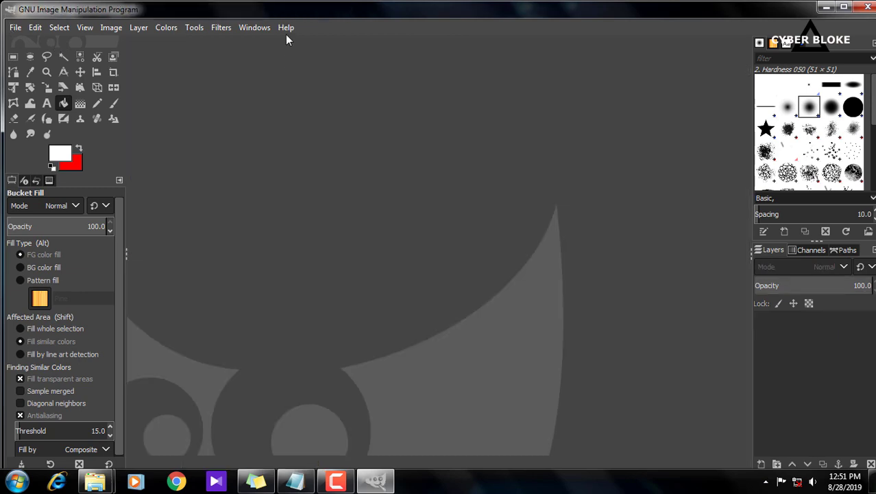
# - Switch to the PIC folder in Windows Explorer and open the picture 678006 from it in GIMP
pyautogui.moveTo(105, 468)
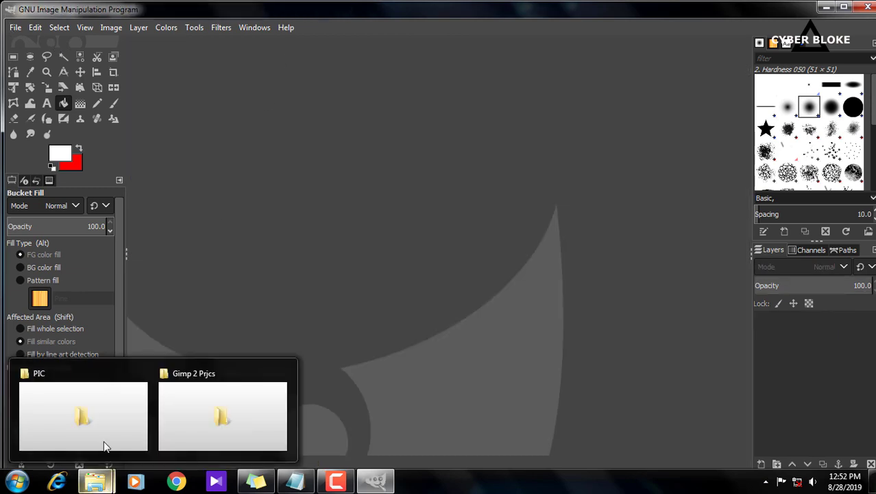
pyautogui.click(102, 433)
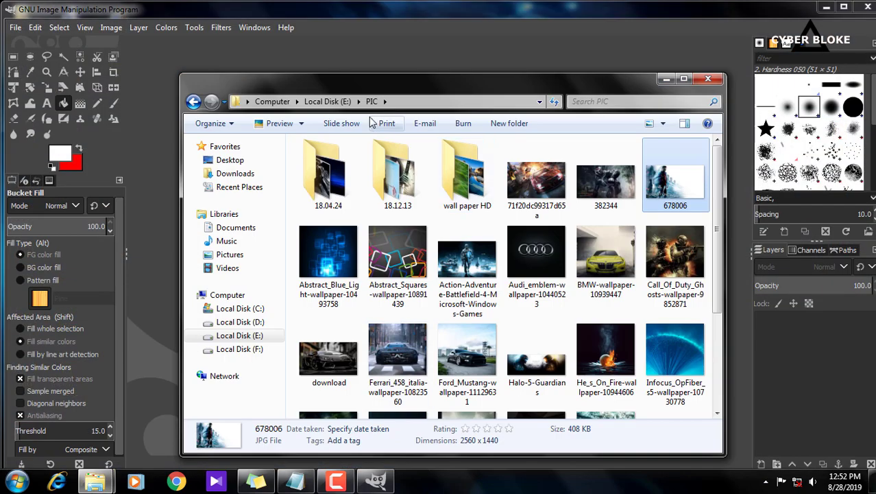
pyautogui.moveTo(366, 84); pyautogui.dragTo(545, 80)
pyautogui.moveTo(849, 177); pyautogui.dragTo(194, 300)
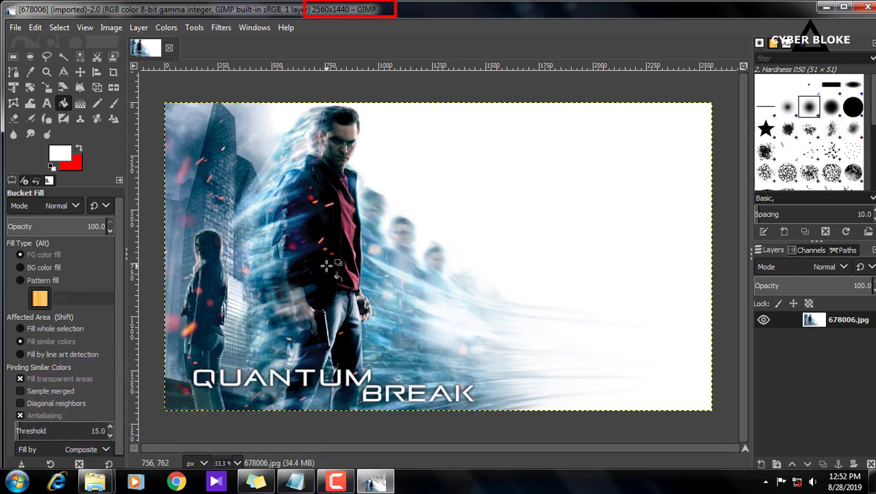
# - Scale the 678006.jpg layer to 1920 × 1080 px
pyautogui.rightClick(823, 329)
pyautogui.rightClick(823, 329)
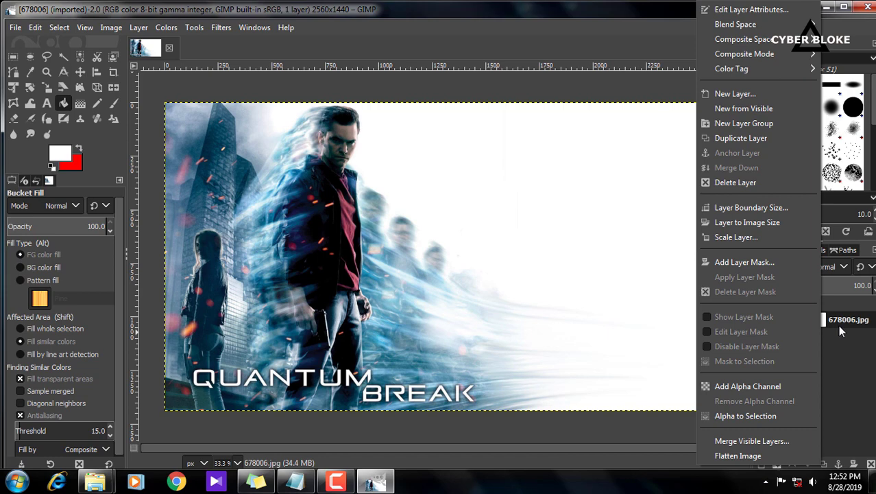
pyautogui.click(750, 237)
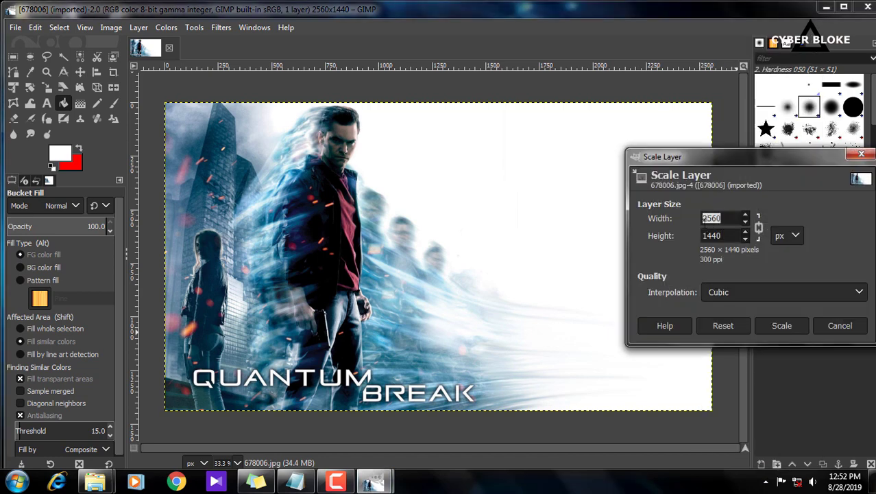
pyautogui.write('1920')
pyautogui.click(703, 236)
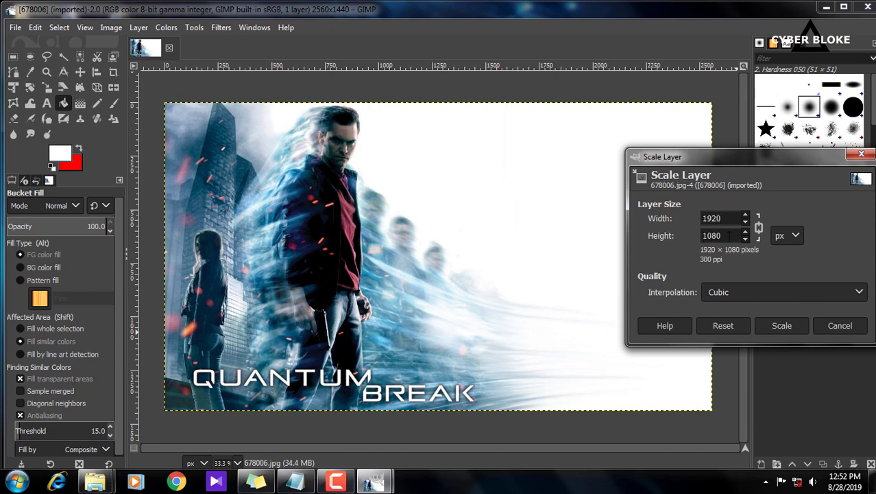
pyautogui.click(782, 328)
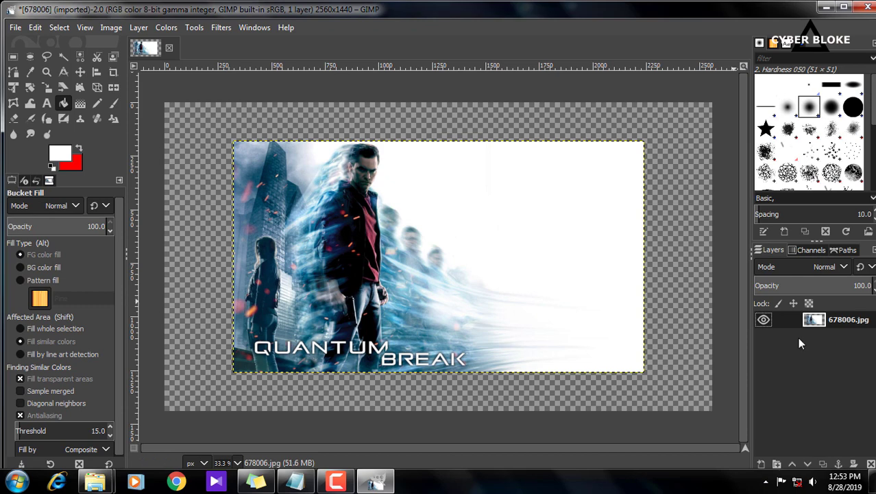
# - Undo the layer scaling, redo it, and undo it again
pyautogui.hotkey('ctrl', 'z')
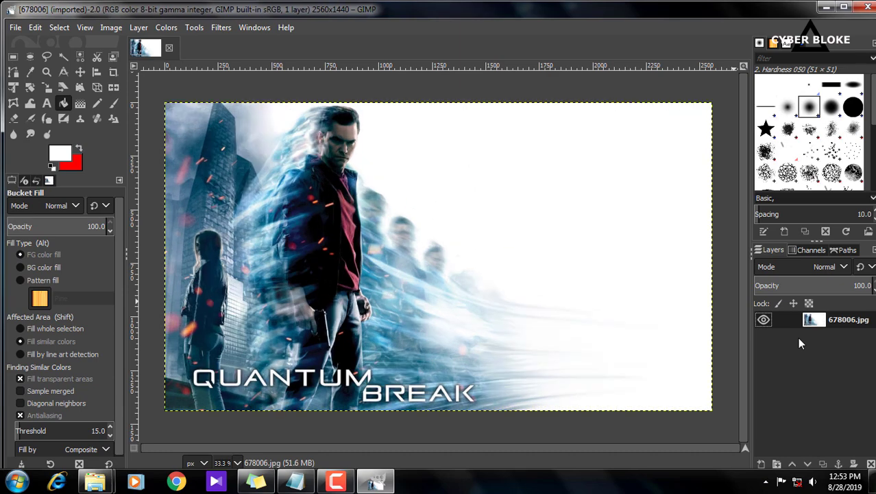
pyautogui.hotkey('ctrl', 'y')
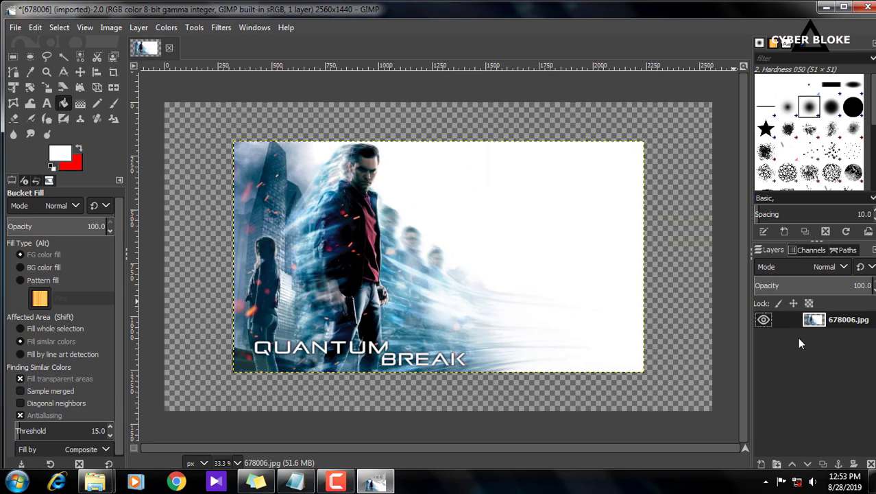
pyautogui.hotkey('ctrl', 'z')
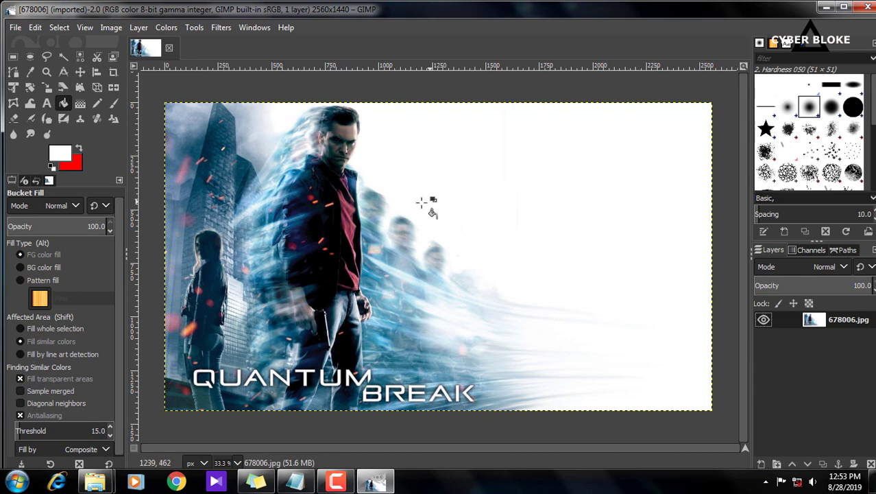
# - Set the foreground color to yellow, try it as a bucket fill on the white background, and undo the fill
pyautogui.click(64, 155)
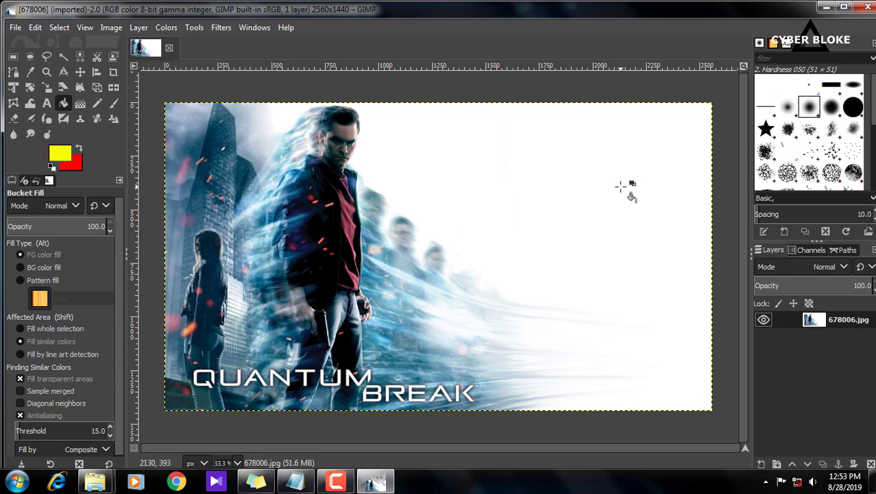
pyautogui.click(621, 187)
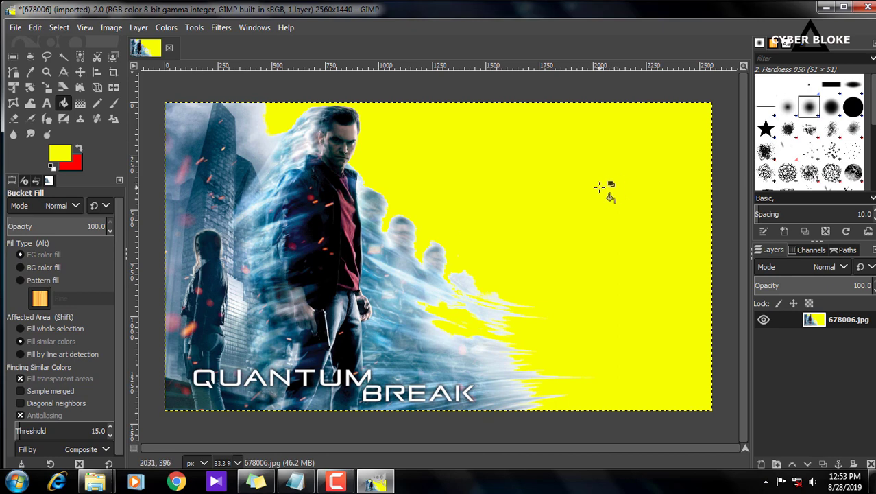
pyautogui.hotkey('ctrl', 'z')
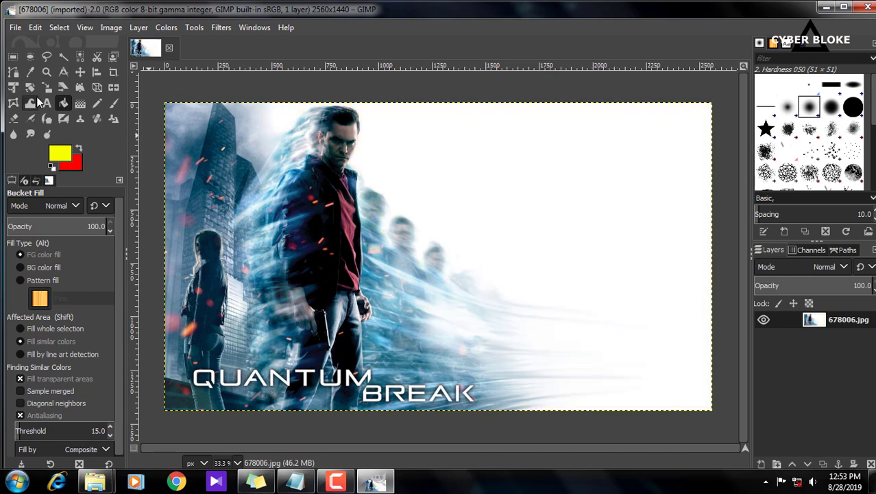
# - Outline an empty text box on the white background and paint a yellow loop around the small dark figure with the Paintbrush at size 51
pyautogui.click(46, 103)
pyautogui.moveTo(423, 146); pyautogui.dragTo(618, 244)
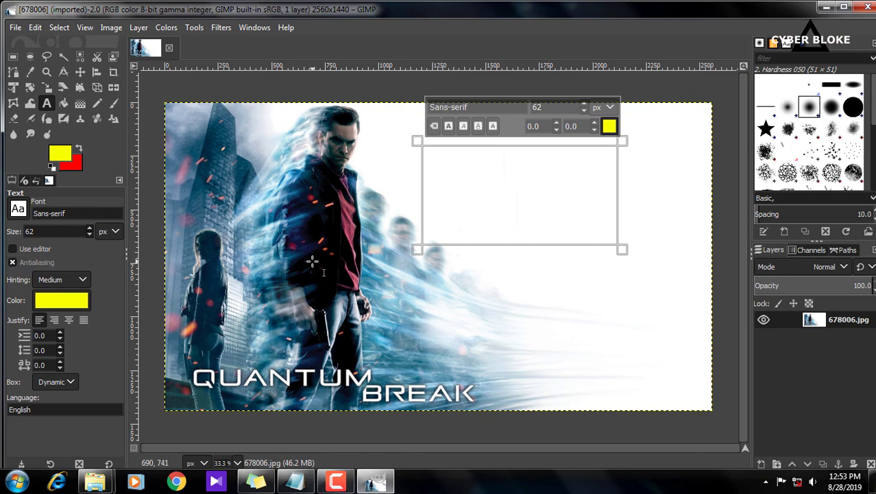
pyautogui.click(113, 103)
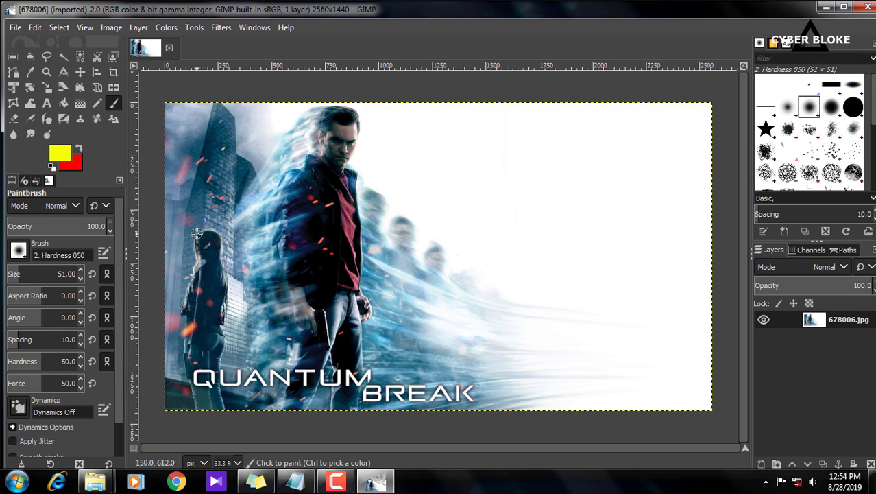
pyautogui.moveTo(187, 228)
pyautogui.mouseDown()
pyautogui.moveTo(215, 220)
pyautogui.moveTo(245, 286)
pyautogui.moveTo(265, 381)
pyautogui.moveTo(228, 416)
pyautogui.moveTo(195, 406)
pyautogui.moveTo(177, 378)
pyautogui.moveTo(173, 282)
pyautogui.moveTo(196, 218)
pyautogui.mouseUp()
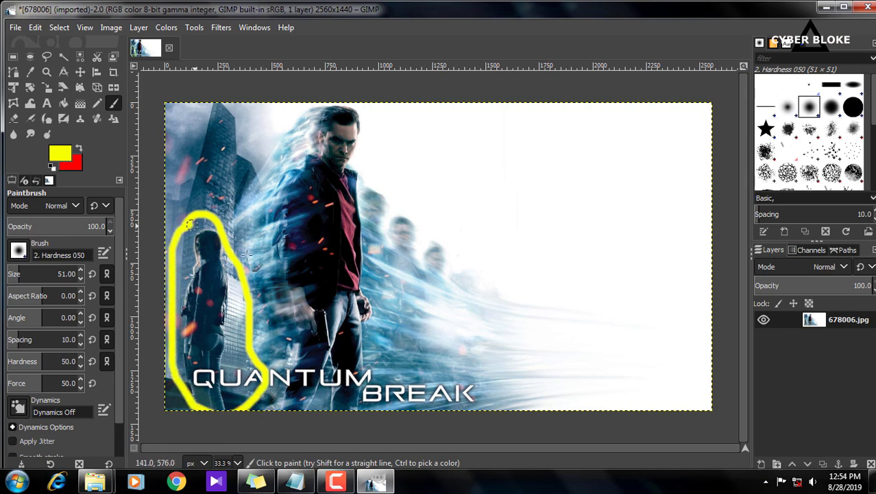
# - Outline an empty text box over the white background and undo the yellow paintbrush loop around the small figure
pyautogui.click(47, 104)
pyautogui.moveTo(453, 138); pyautogui.dragTo(683, 277)
pyautogui.click(364, 248)
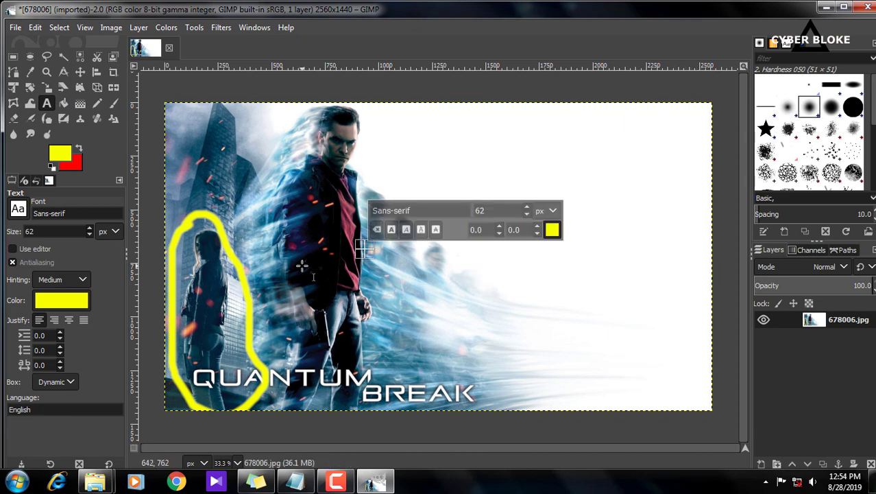
pyautogui.hotkey('ctrl', 'z')
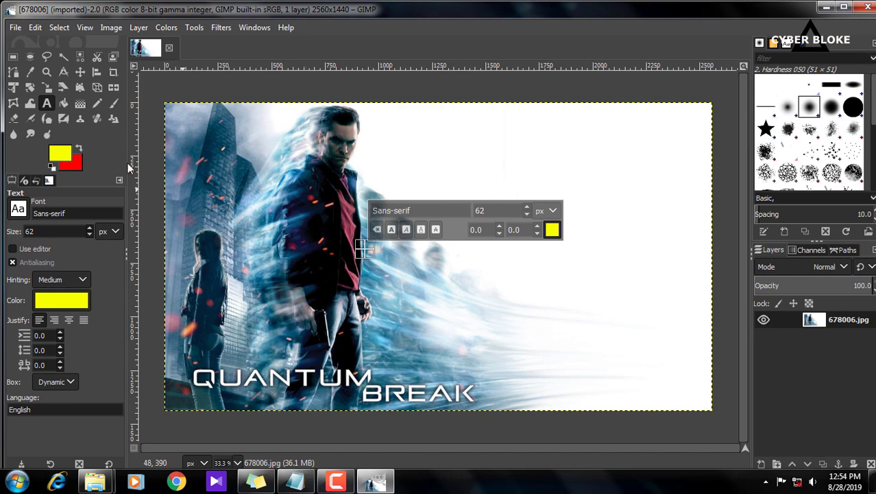
# - Flip the 678006.jpg layer horizontally with the Flip tool and flip it back to its original orientation
pyautogui.click(114, 89)
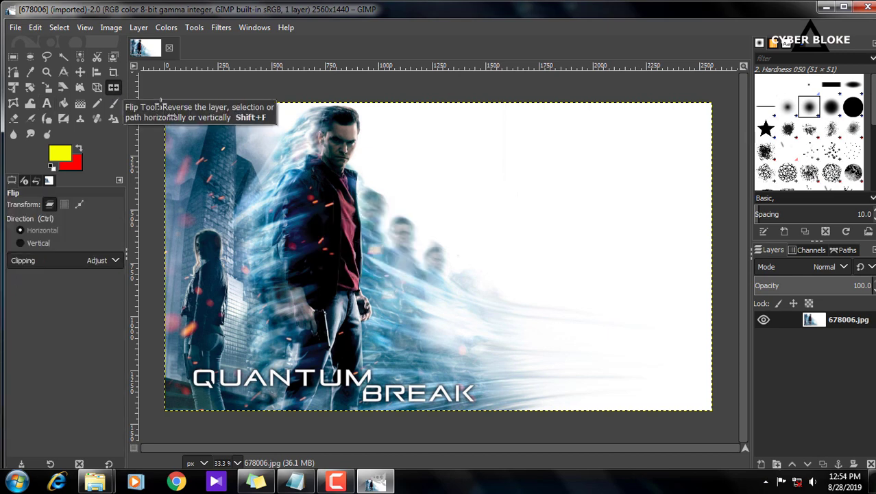
pyautogui.click(377, 196)
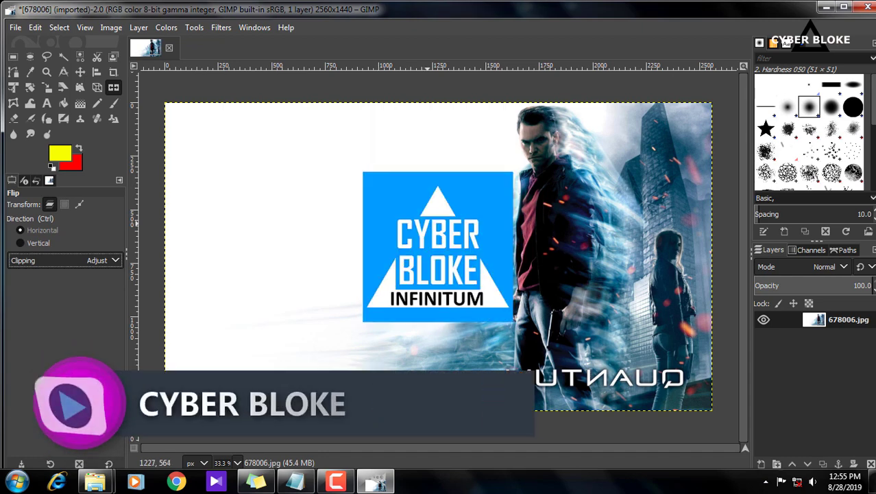
pyautogui.click(445, 232)
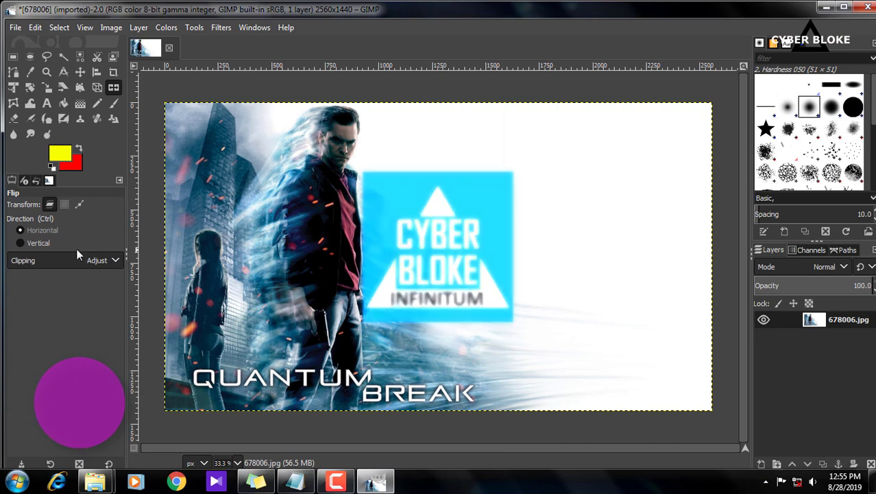
# - Change the flip direction to vertical, turn the layer upside down, and flip it upright again
pyautogui.click(38, 243)
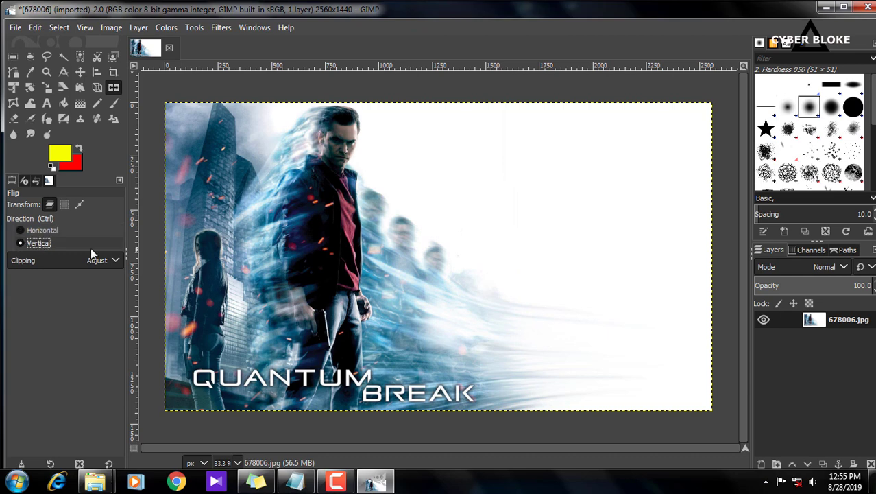
pyautogui.click(462, 222)
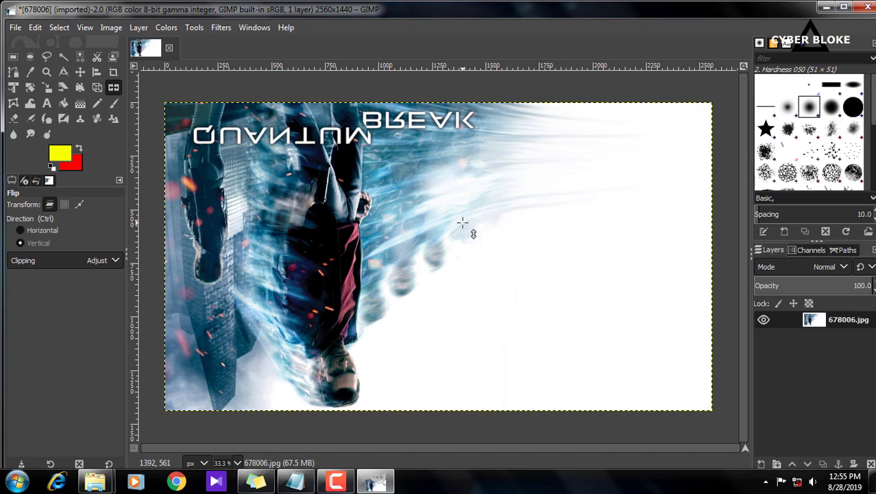
pyautogui.click(463, 223)
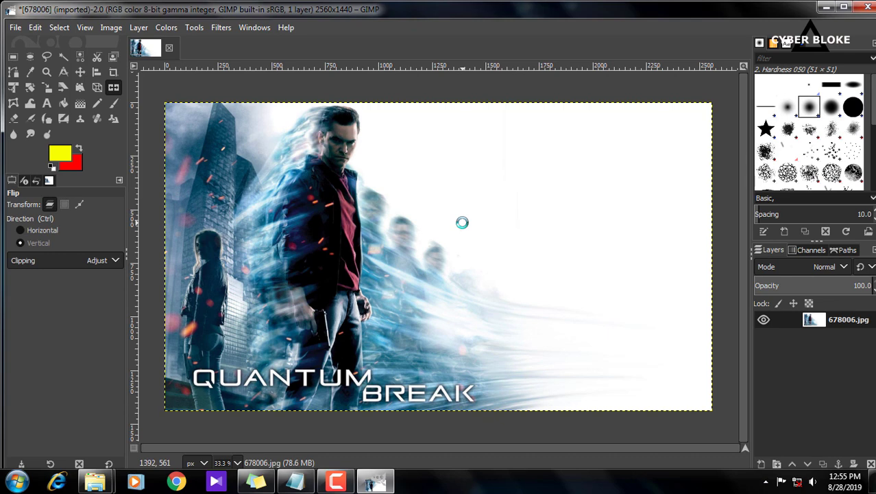
# - Start a Handle Transform on the layer and place four handles around the man: on his head, shoulder, and both sides of his waist
pyautogui.hotkey('shift', 'l')
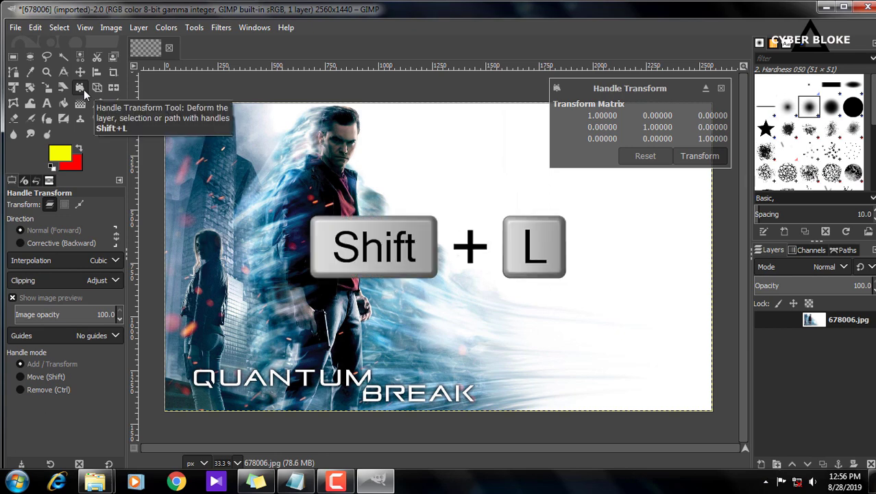
pyautogui.click(342, 117)
pyautogui.click(294, 195)
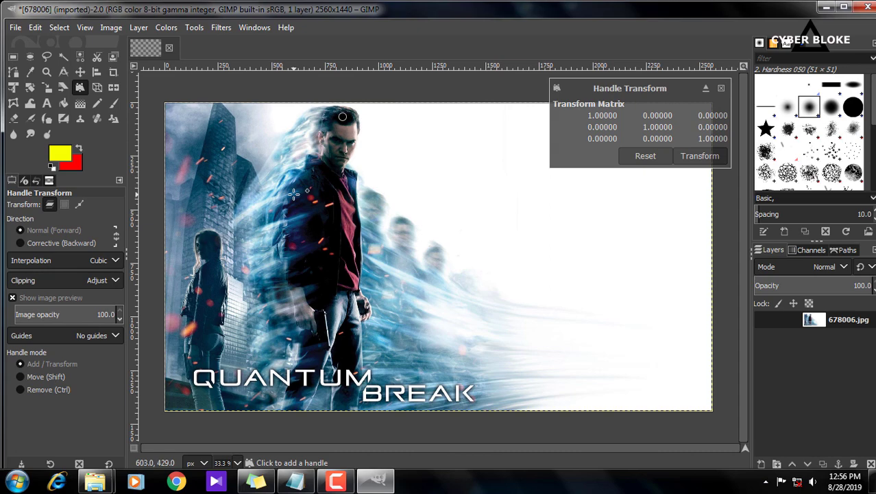
pyautogui.click(360, 262)
pyautogui.click(296, 296)
# - Distort the layer's perspective by moving the head handle slightly down and the lower-left waist handle up
pyautogui.moveTo(310, 292)
pyautogui.mouseDown()
pyautogui.moveTo(301, 292)
pyautogui.moveTo(311, 291)
pyautogui.mouseUp()
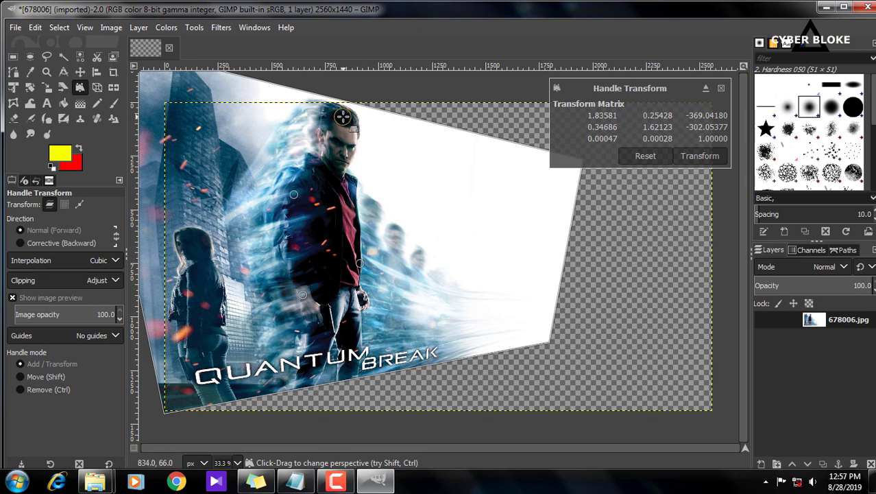
pyautogui.moveTo(343, 117); pyautogui.dragTo(341, 147)
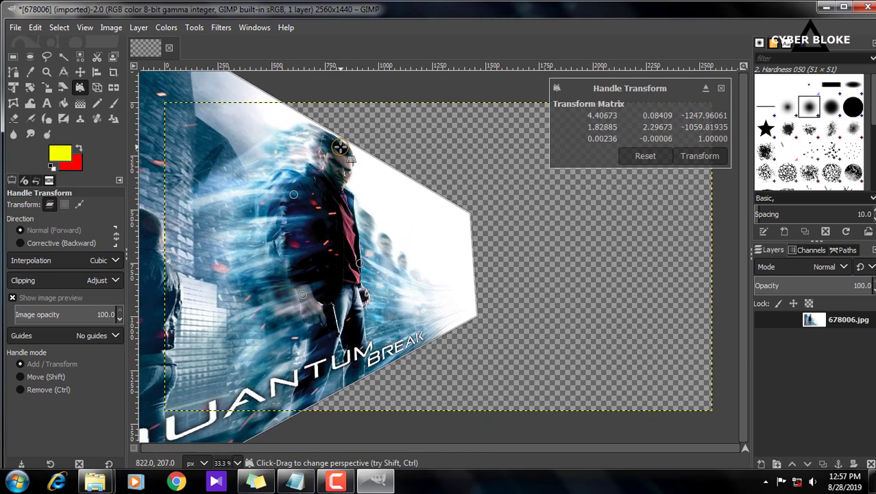
pyautogui.moveTo(302, 295); pyautogui.dragTo(302, 273)
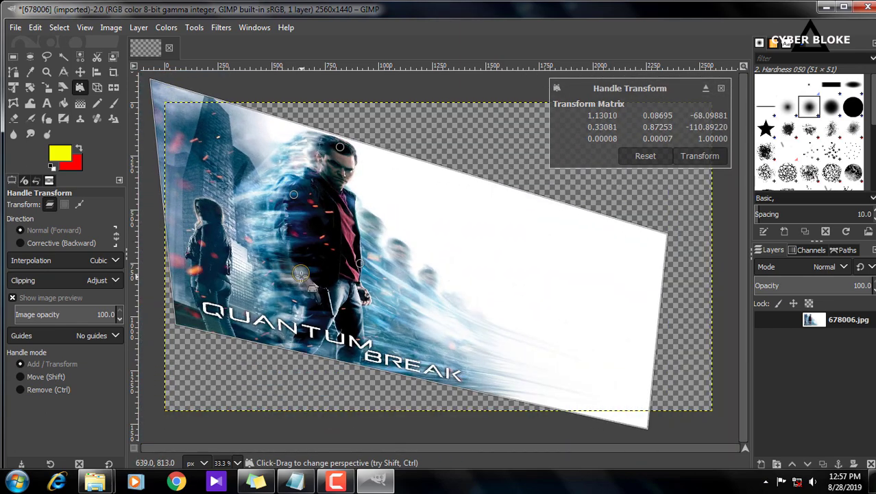
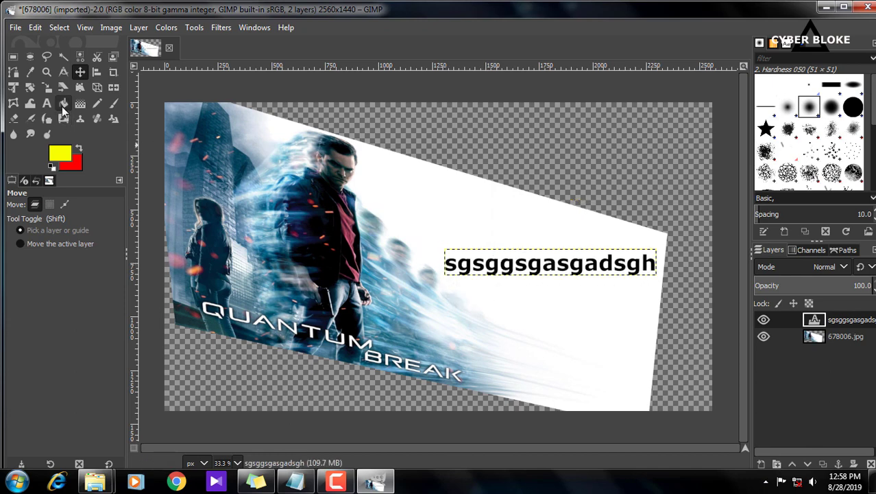
# - Paint a yellow highlight behind the text sgsggsgasgadsgh on the 678006.jpg layer using the Paintbrush at size 51
pyautogui.click(114, 103)
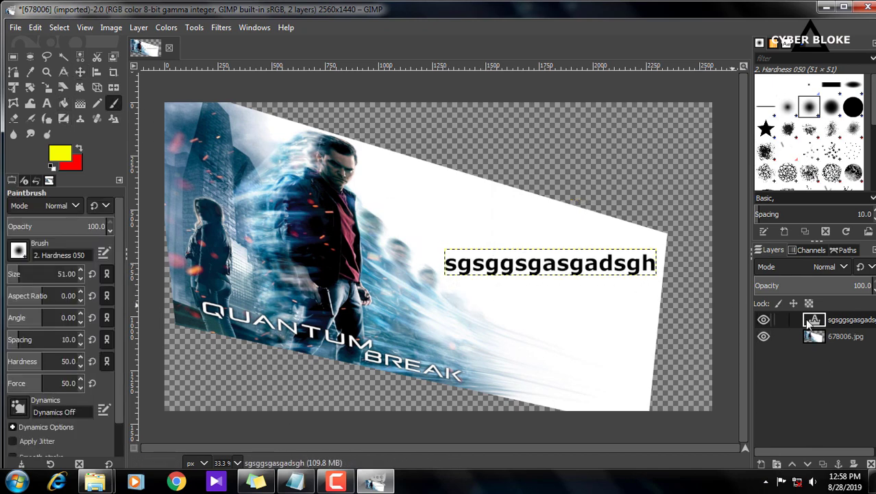
pyautogui.click(834, 343)
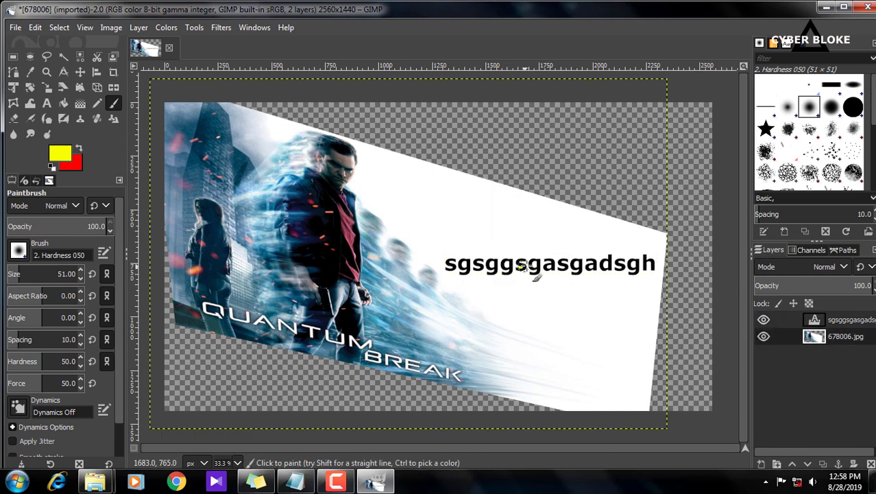
pyautogui.moveTo(520, 266)
pyautogui.mouseDown()
pyautogui.moveTo(553, 270)
pyautogui.moveTo(458, 277)
pyautogui.moveTo(475, 268)
pyautogui.moveTo(445, 272)
pyautogui.moveTo(468, 267)
pyautogui.moveTo(443, 267)
pyautogui.moveTo(456, 259)
pyautogui.moveTo(435, 266)
pyautogui.moveTo(554, 255)
pyautogui.moveTo(548, 265)
pyautogui.moveTo(624, 273)
pyautogui.moveTo(577, 256)
pyautogui.moveTo(646, 268)
pyautogui.mouseUp()
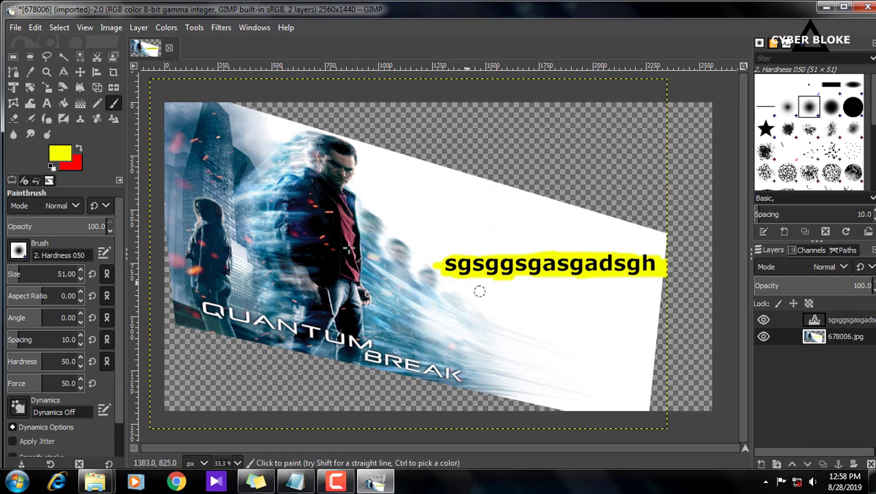
# - Outline a wide text box on the white area just below the yellow-highlighted text
pyautogui.click(46, 102)
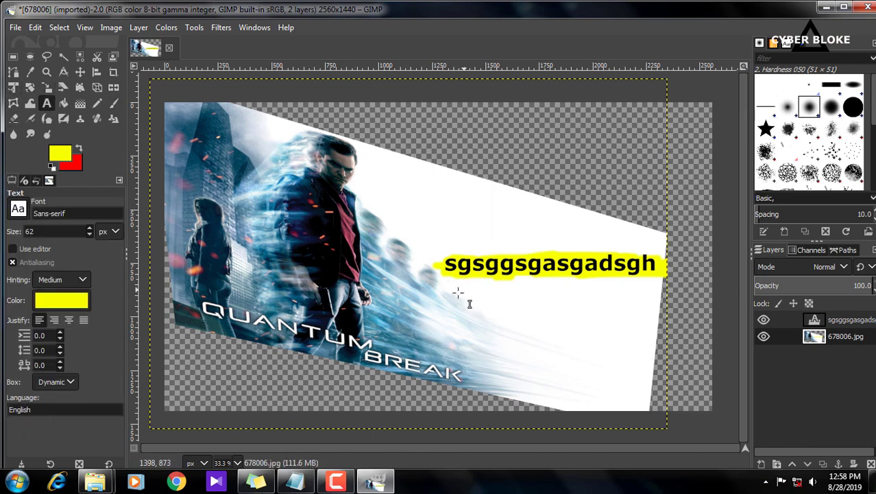
pyautogui.moveTo(449, 297)
pyautogui.mouseDown()
pyautogui.moveTo(630, 379)
pyautogui.moveTo(660, 403)
pyautogui.moveTo(656, 394)
pyautogui.mouseUp()
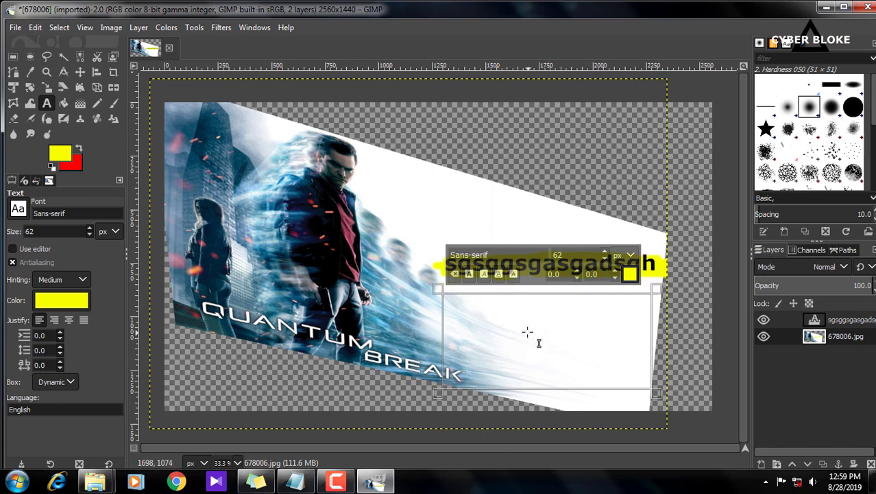
pyautogui.press('super')
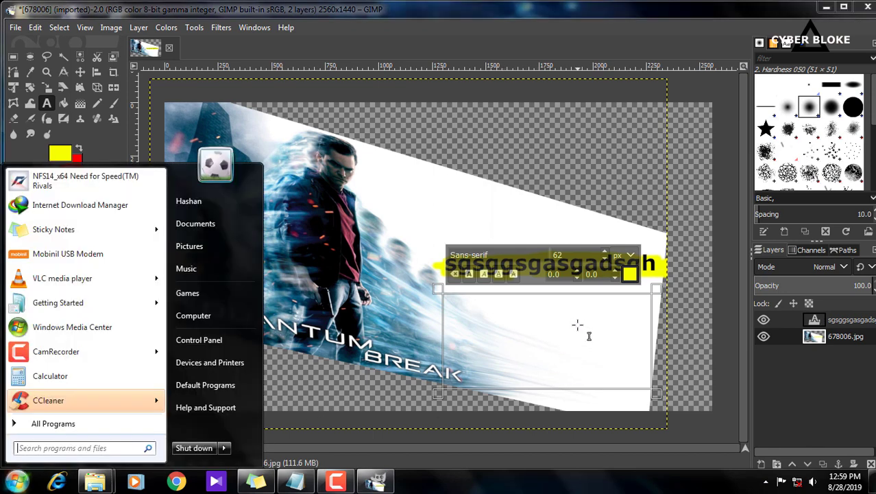
pyautogui.click(557, 317)
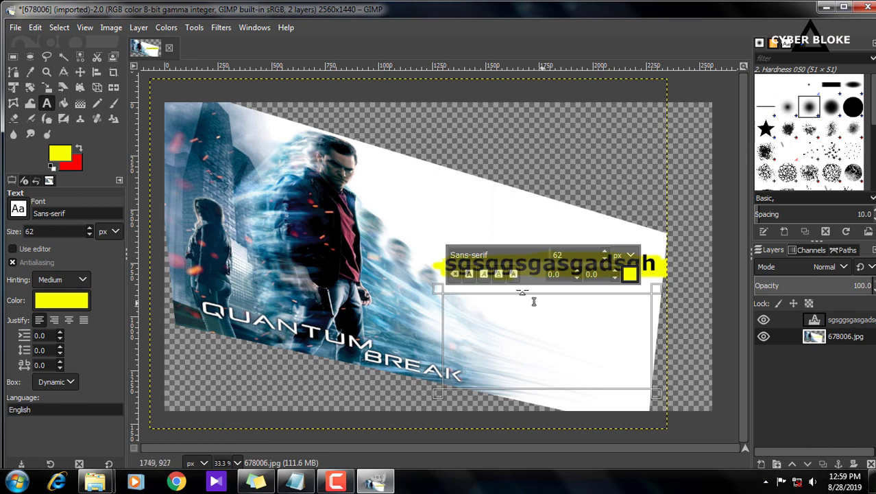
# - Set the new text box's font to VecUpeksha and enter the text dsgshsh
pyautogui.doubleClick(493, 251)
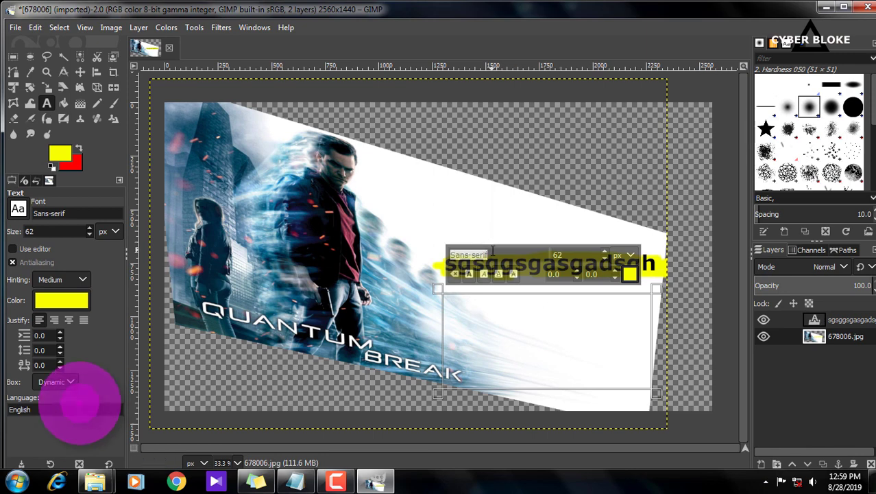
pyautogui.write('v')
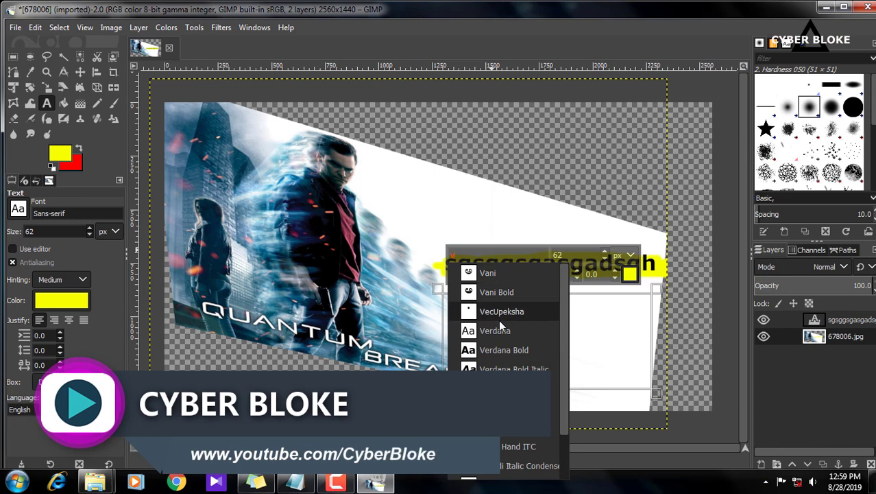
pyautogui.write('e')
pyautogui.press('Return')
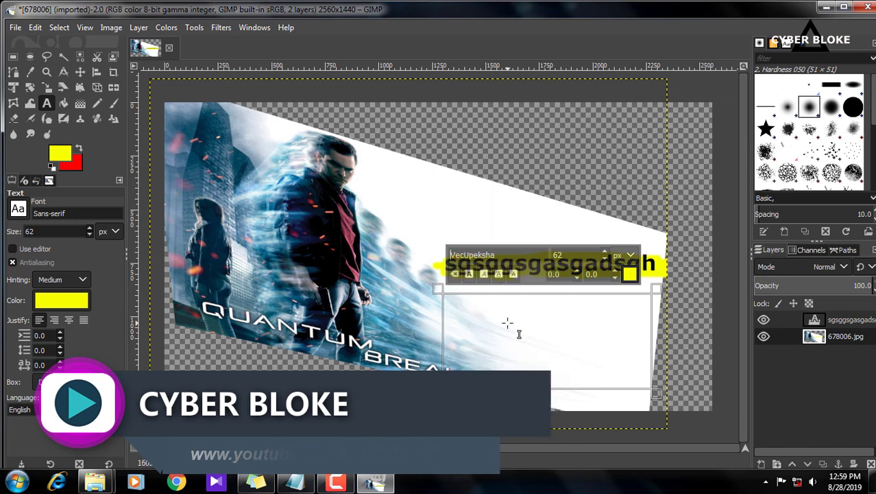
pyautogui.write('dsg')
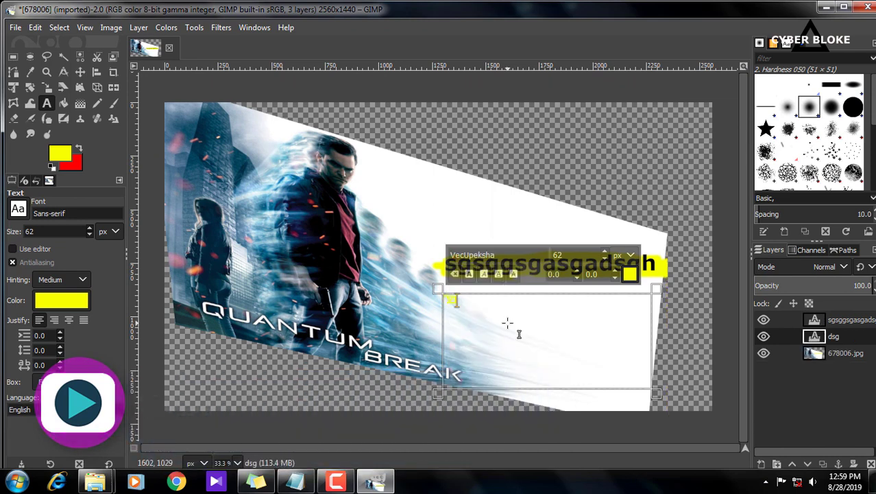
pyautogui.write('shsh')
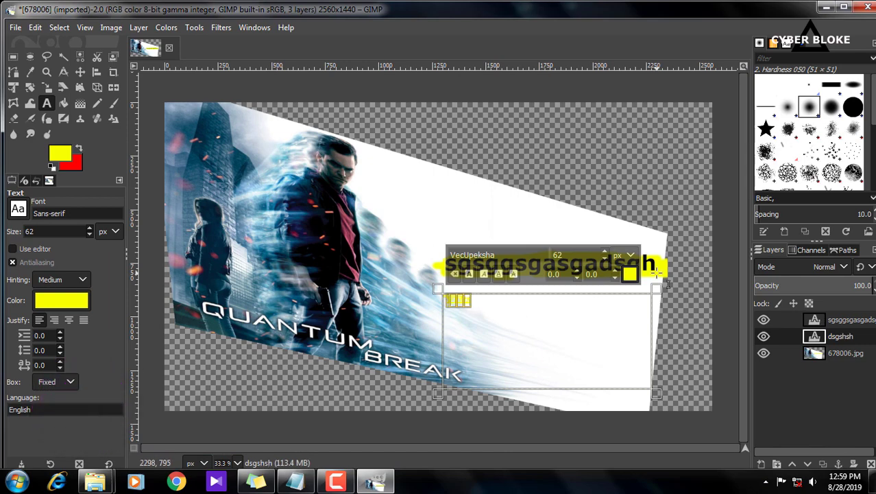
# - Color the selected dsgshsh text red and set its size to 150 px
pyautogui.click(630, 274)
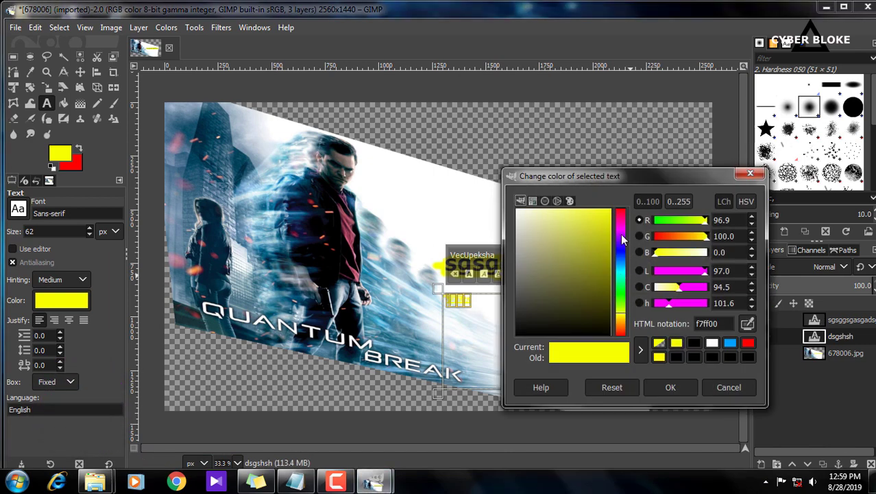
pyautogui.moveTo(623, 238); pyautogui.dragTo(622, 210)
pyautogui.click(668, 387)
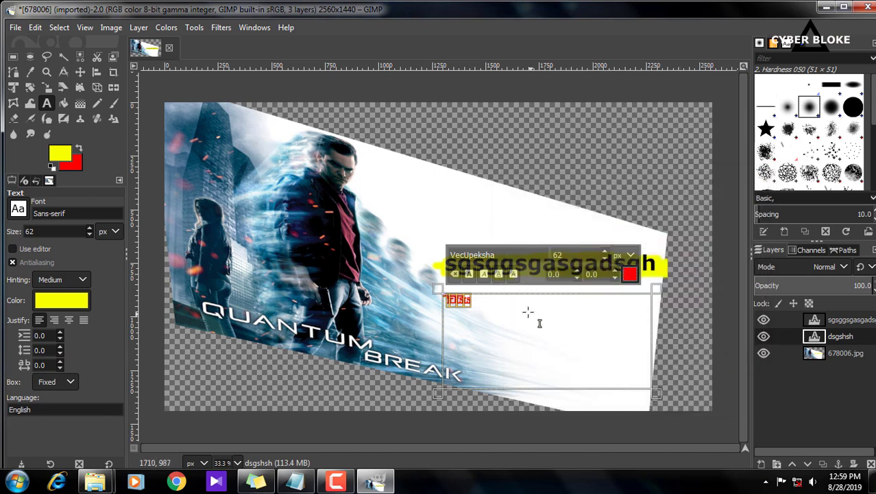
pyautogui.doubleClick(577, 255)
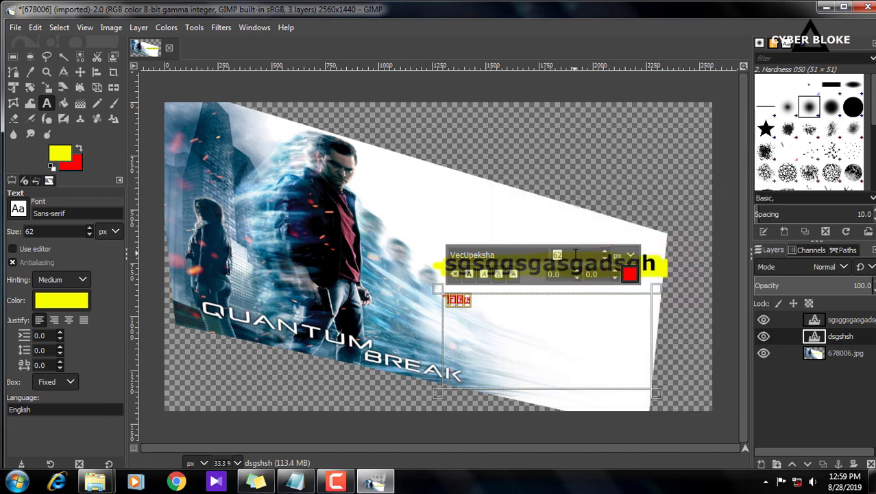
pyautogui.write('150')
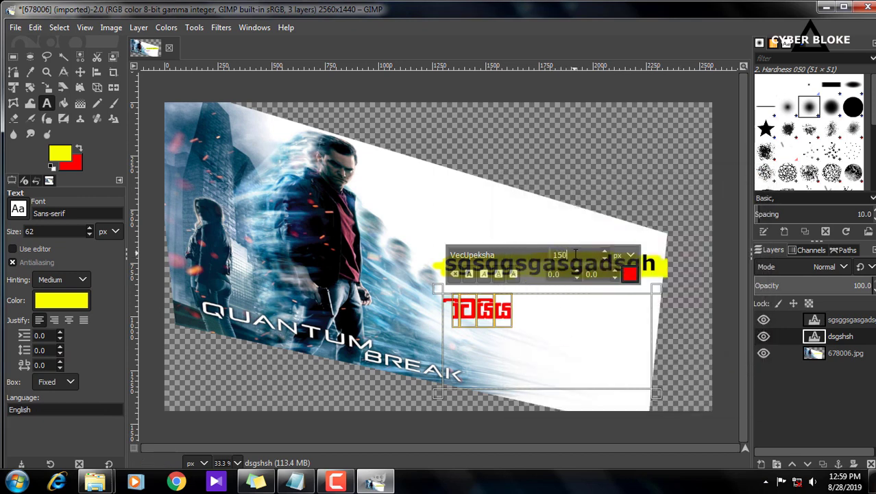
pyautogui.click(529, 322)
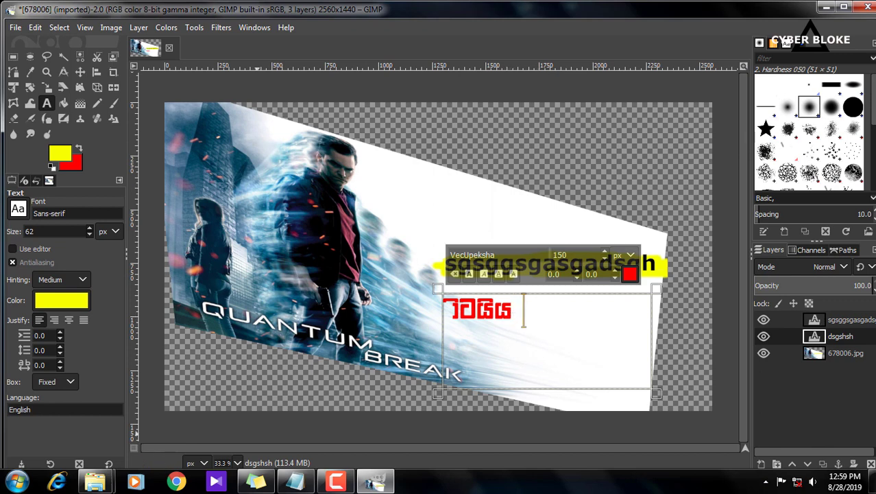
# - Find the Sinhala typing tool among the installed programs and launch it
pyautogui.click(17, 481)
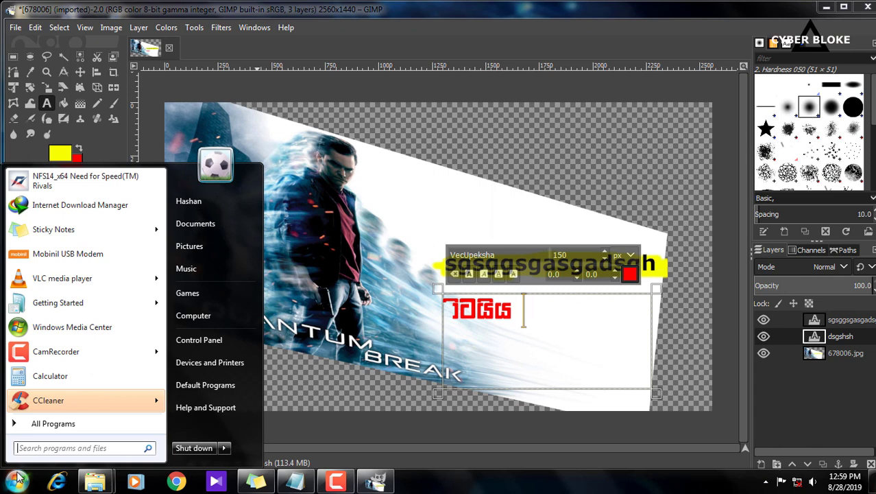
pyautogui.write('paint')
pyautogui.click(89, 205)
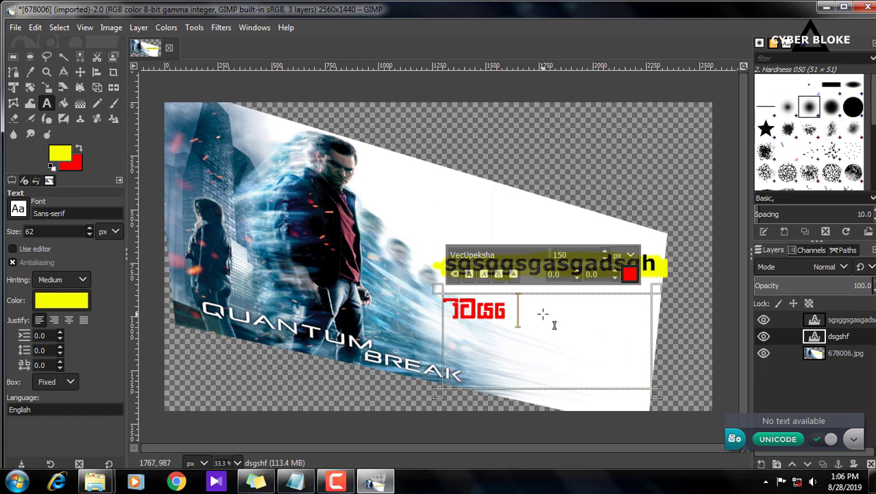
# - Switch the Sinhala typing tool to OFFICE mode and add the words සබ්ස්ක්‍රයිබ් කරන්න after the existing red text
pyautogui.hotkey('ctrl', 'alt', 'o')
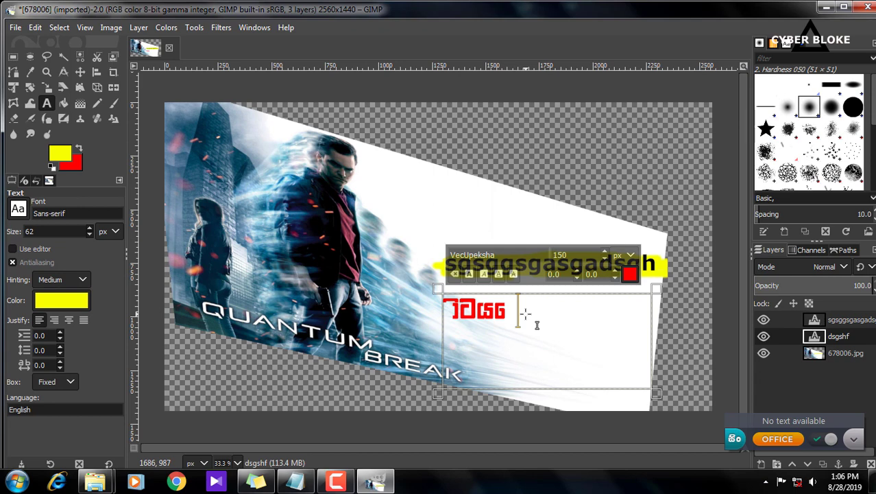
pyautogui.write('sa')
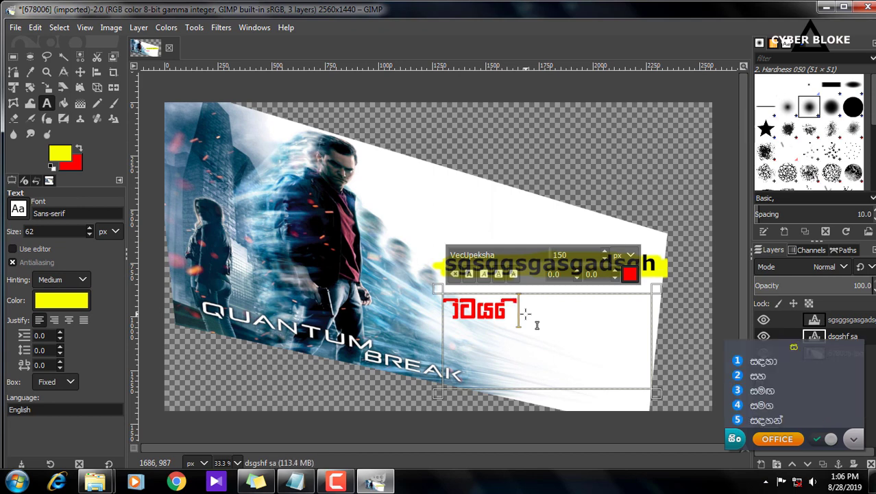
pyautogui.write('b')
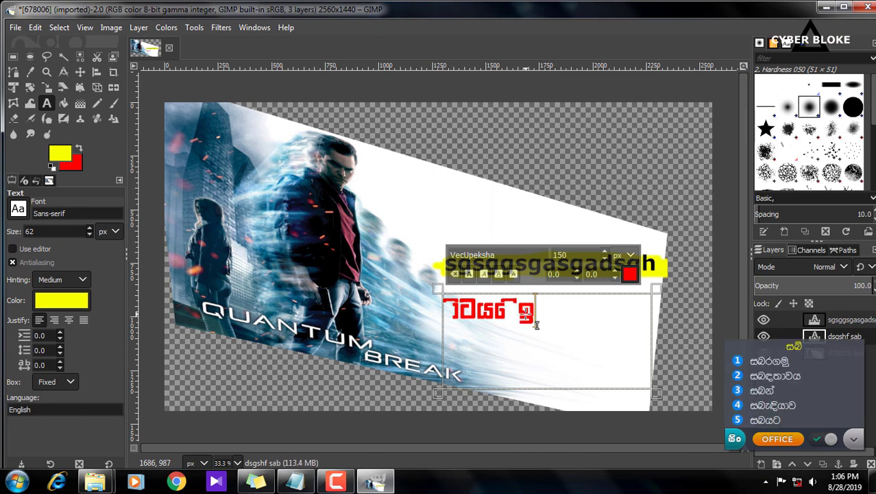
pyautogui.write('s')
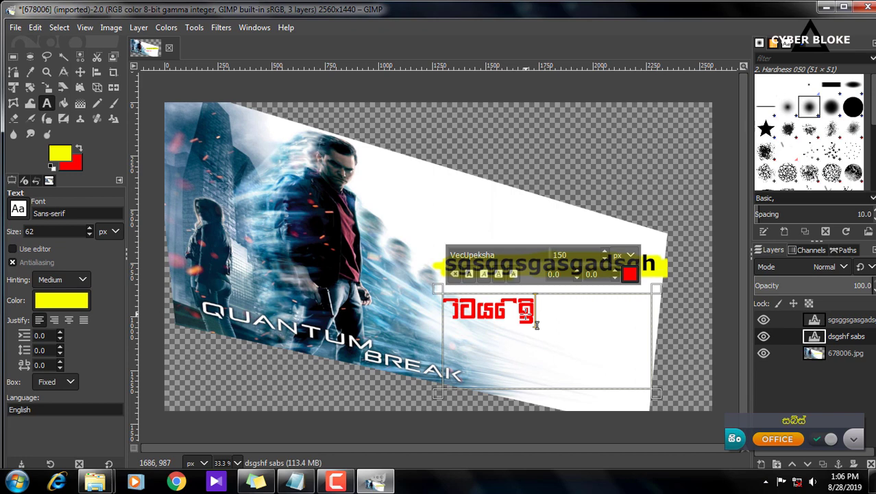
pyautogui.write('kray')
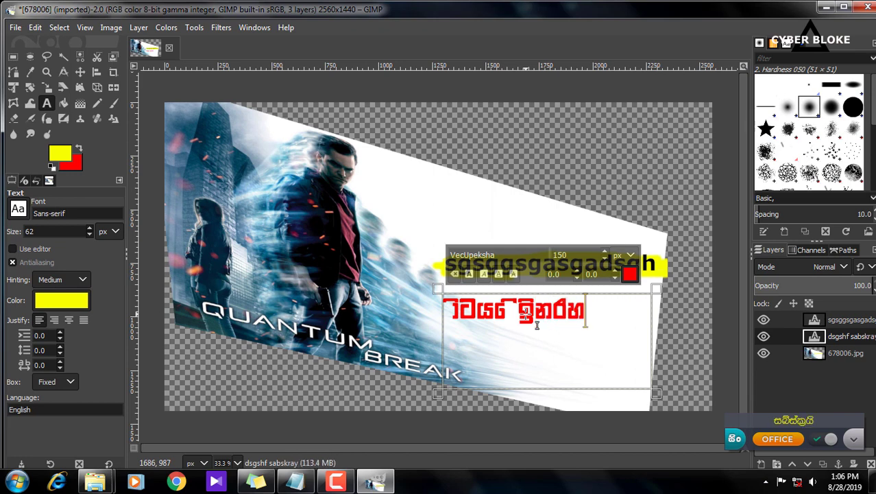
pyautogui.write('b')
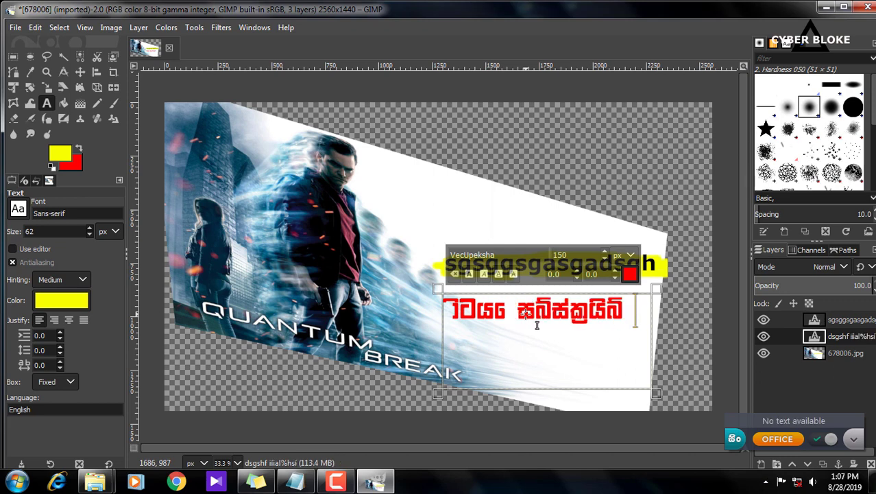
pyautogui.write(' karanna')
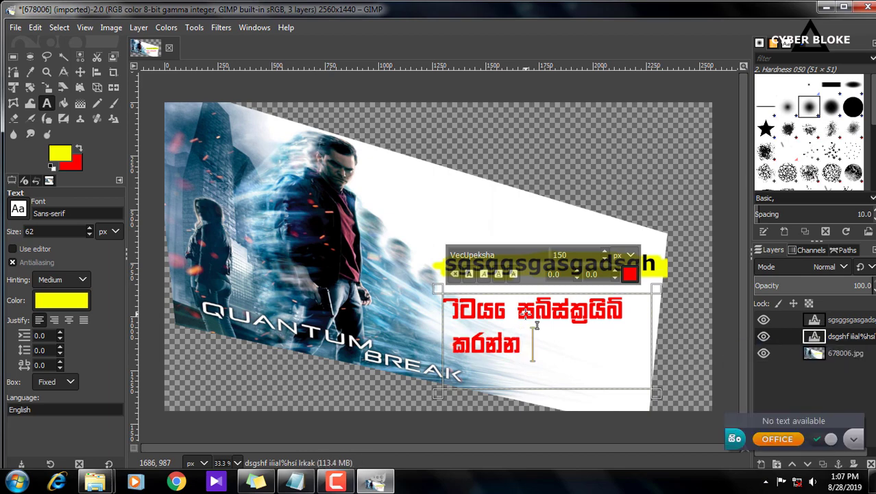
# - Recolor the words සබ්ස්ක්‍රයිබ් කරන්න with the recently used light blue
pyautogui.moveTo(519, 312); pyautogui.dragTo(609, 358)
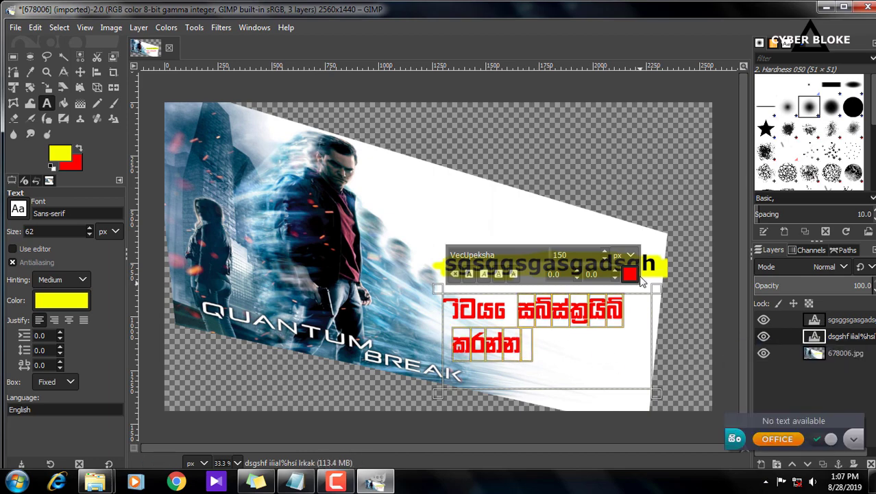
pyautogui.click(629, 274)
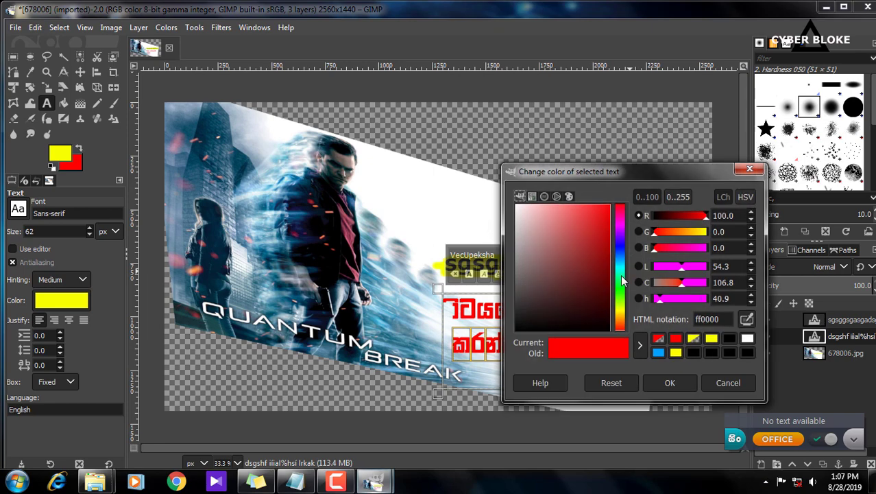
pyautogui.click(659, 352)
pyautogui.click(665, 384)
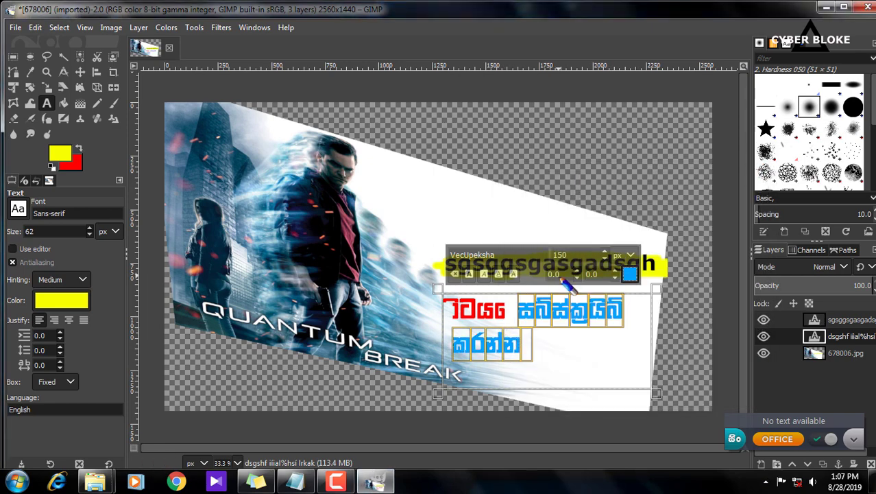
# - Create a path from the Sinhala text and convert that path into a selection
pyautogui.click(542, 316)
pyautogui.click(531, 324)
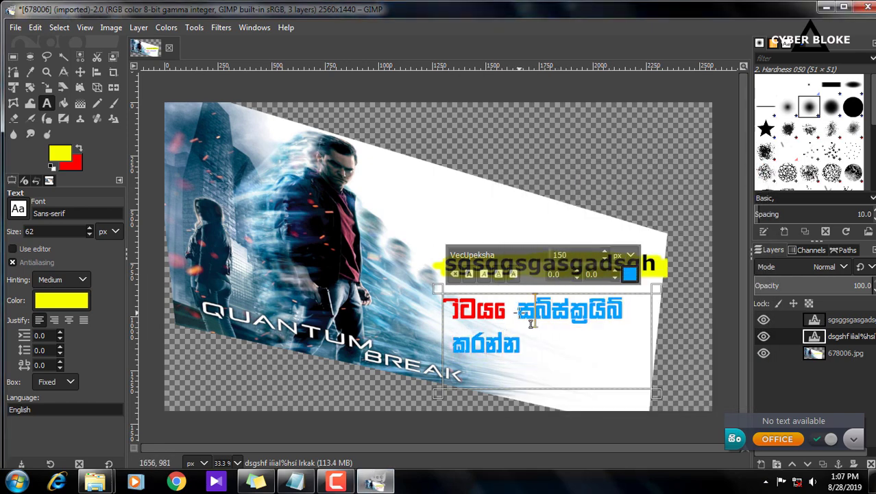
pyautogui.moveTo(532, 324); pyautogui.dragTo(607, 350)
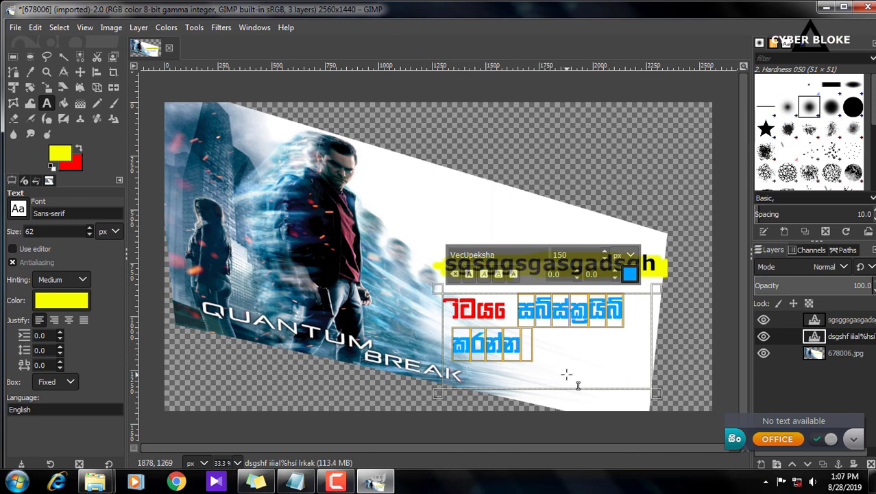
pyautogui.rightClick(564, 307)
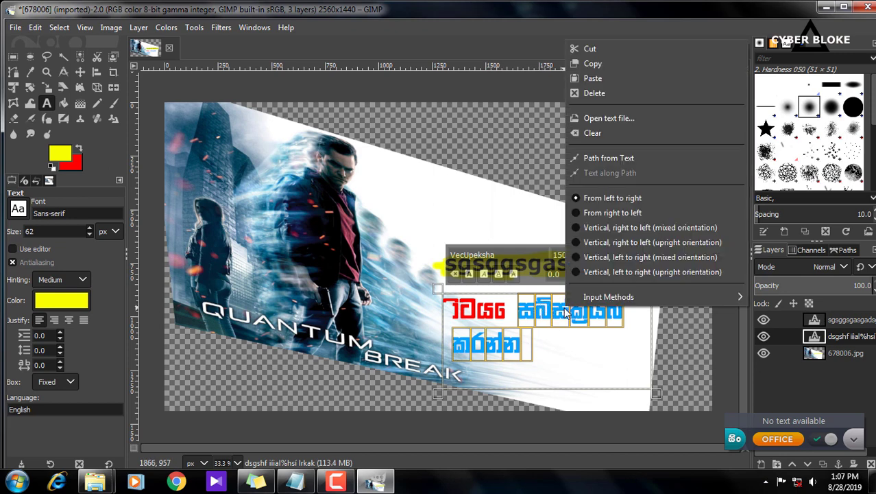
pyautogui.click(651, 157)
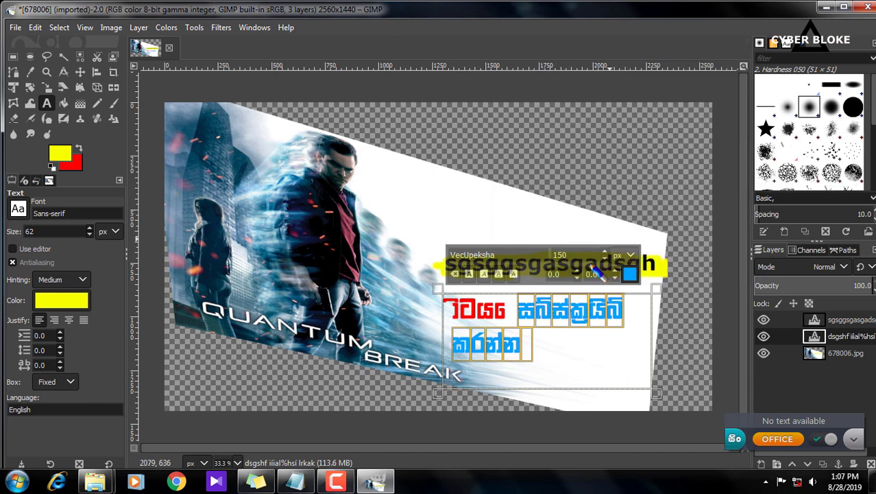
pyautogui.click(58, 28)
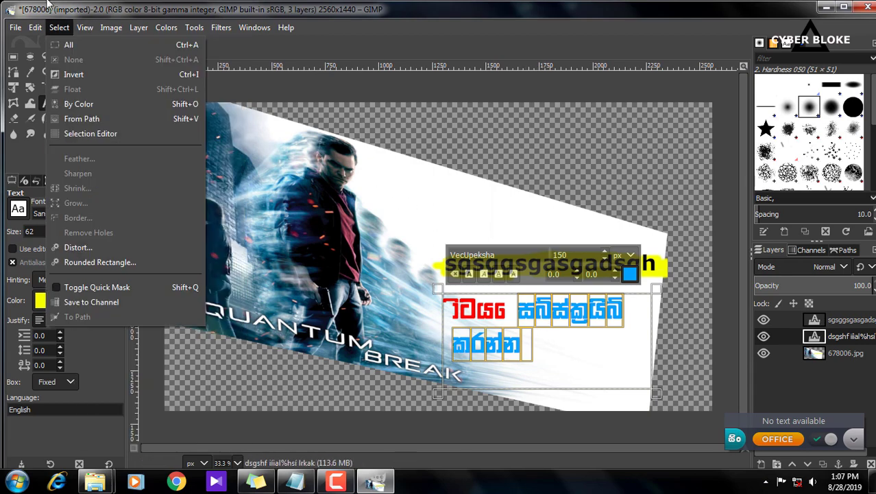
pyautogui.click(126, 120)
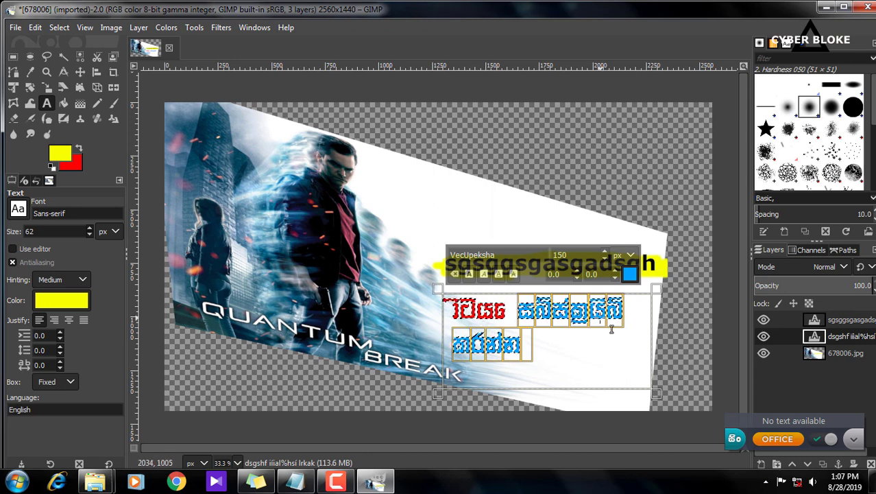
# - Bring up the stroke options for the text selection and set the foreground color to black (000000)
pyautogui.click(29, 28)
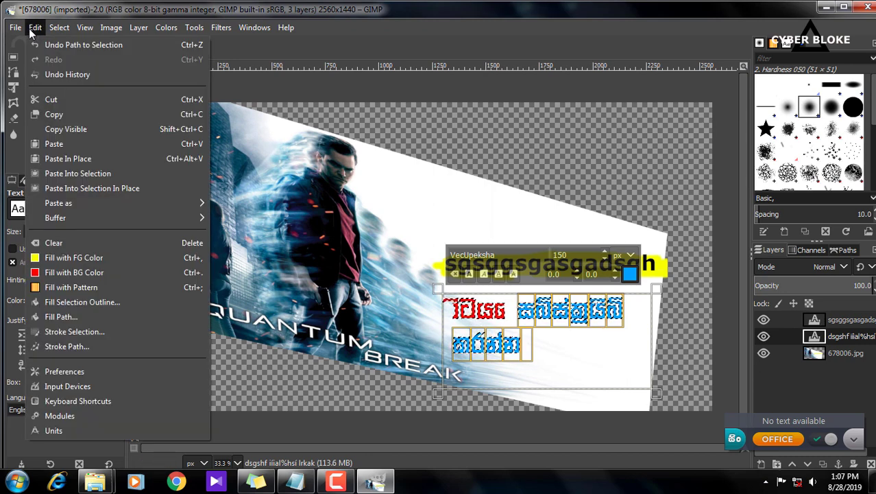
pyautogui.click(78, 332)
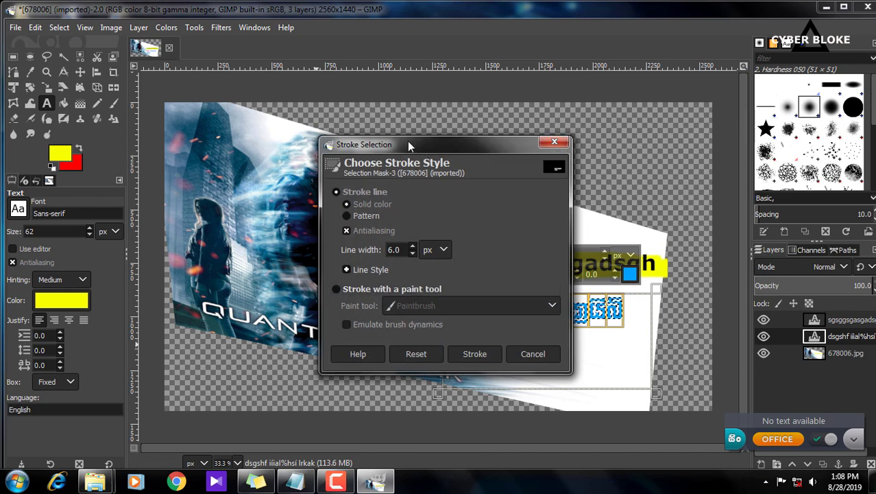
pyautogui.moveTo(408, 141)
pyautogui.mouseDown()
pyautogui.moveTo(316, 142)
pyautogui.moveTo(248, 98)
pyautogui.mouseUp()
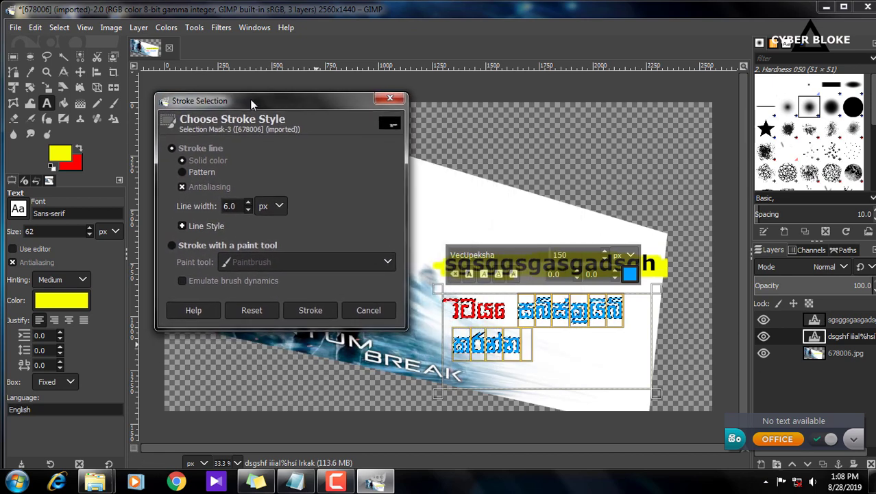
pyautogui.click(66, 155)
pyautogui.moveTo(167, 35); pyautogui.dragTo(264, 64)
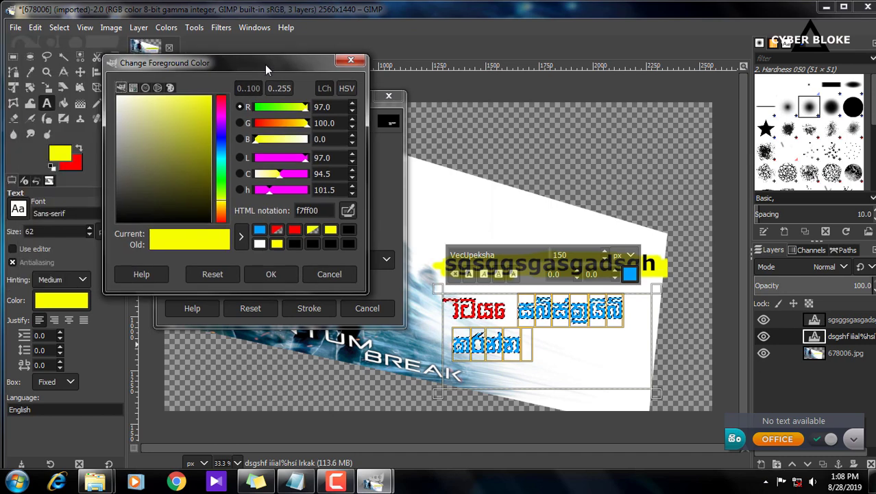
pyautogui.moveTo(176, 151); pyautogui.dragTo(87, 246)
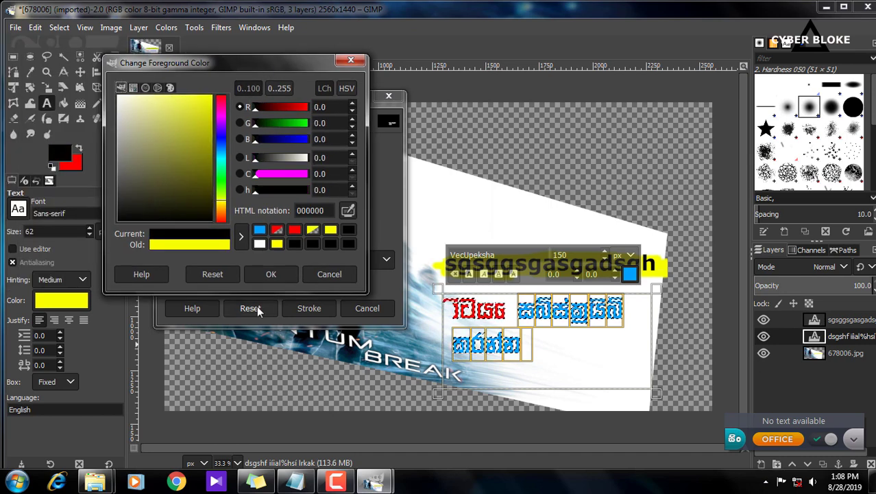
pyautogui.click(260, 271)
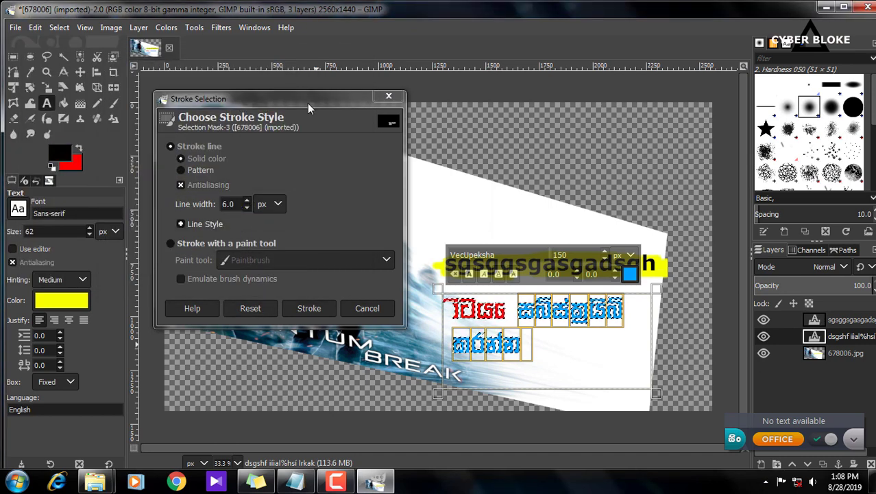
# - Stroke the text selection with a solid line 4 px wide
pyautogui.moveTo(307, 103); pyautogui.dragTo(253, 96)
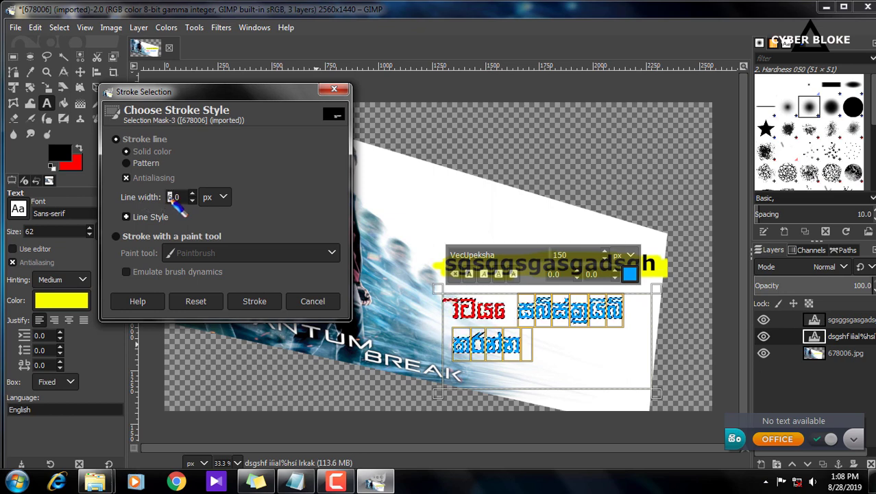
pyautogui.write('4')
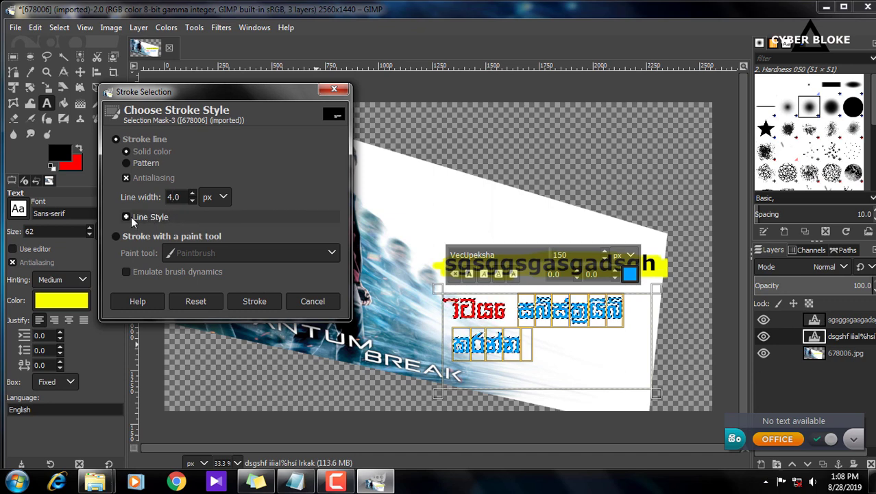
pyautogui.click(250, 307)
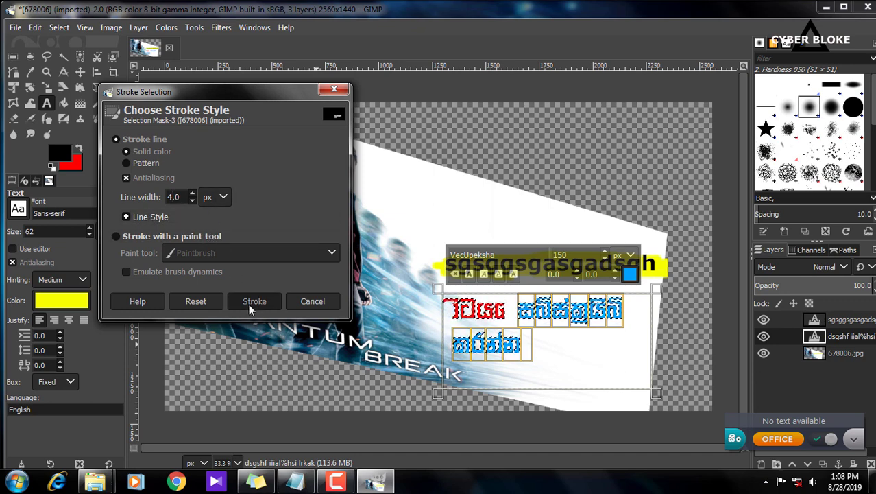
# - Clear the selection and move the outlined Sinhala text slightly right and down on the white area
pyautogui.click(79, 71)
pyautogui.click(534, 328)
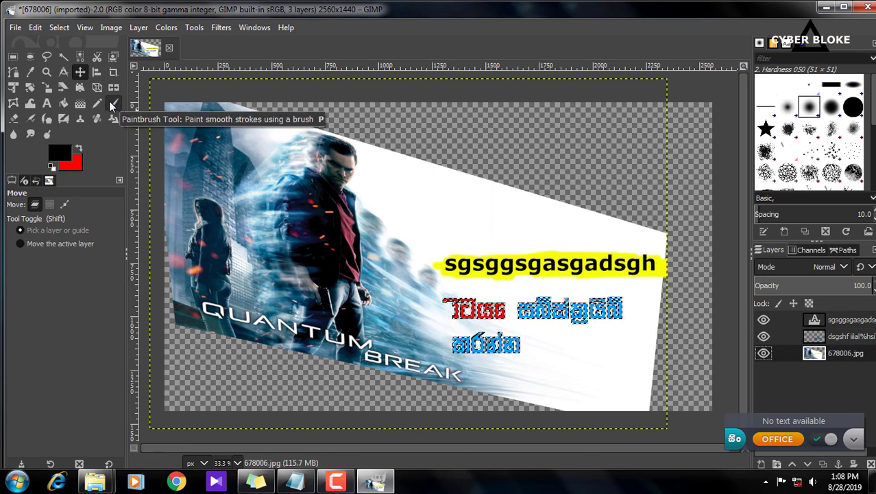
pyautogui.click(59, 28)
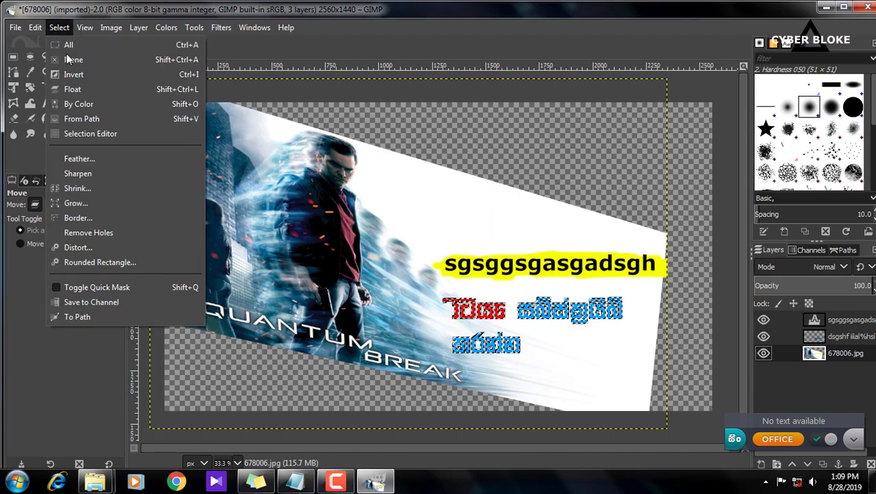
pyautogui.click(83, 60)
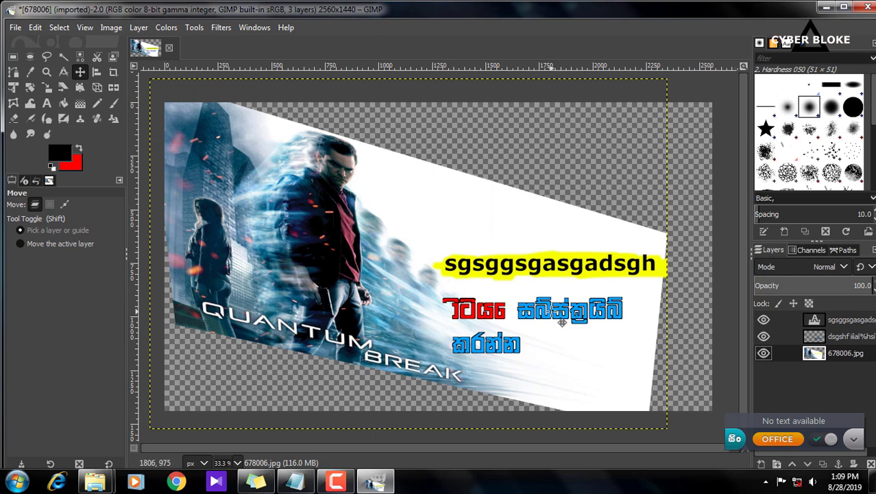
pyautogui.moveTo(555, 319); pyautogui.dragTo(591, 328)
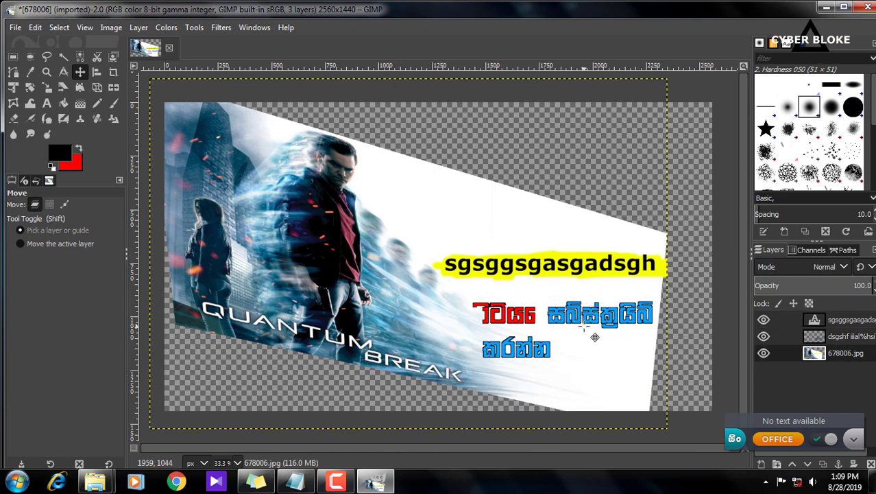